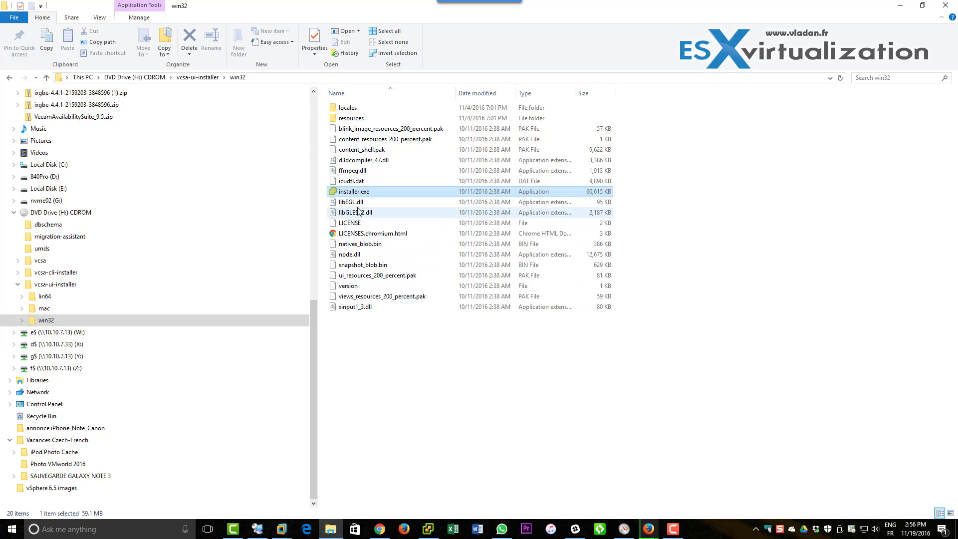
Launch installer.exe from the DVD's vcsa-ui-installer\win32 folder.
double_click(355, 193)
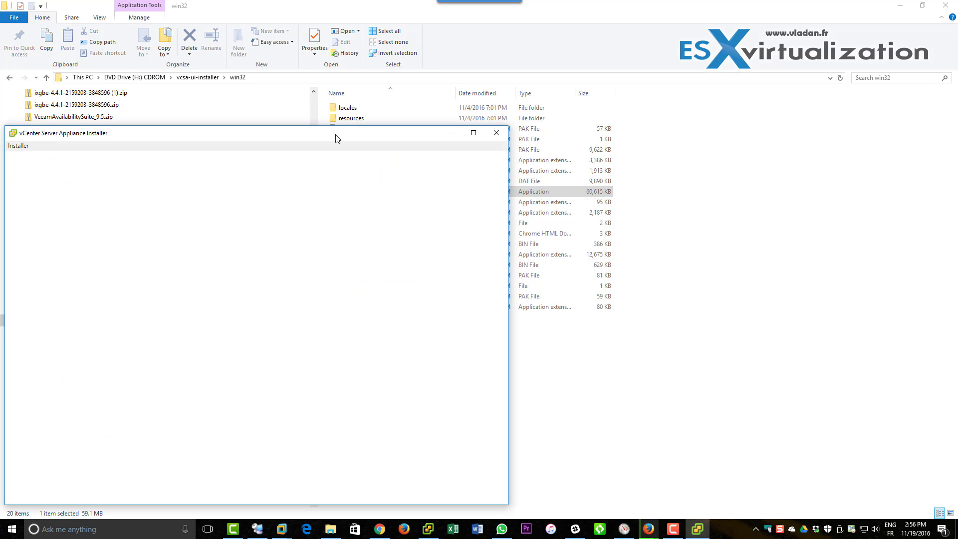
Start a new appliance installation and accept the license agreement.
left_click_drag(336, 139, 534, 84)
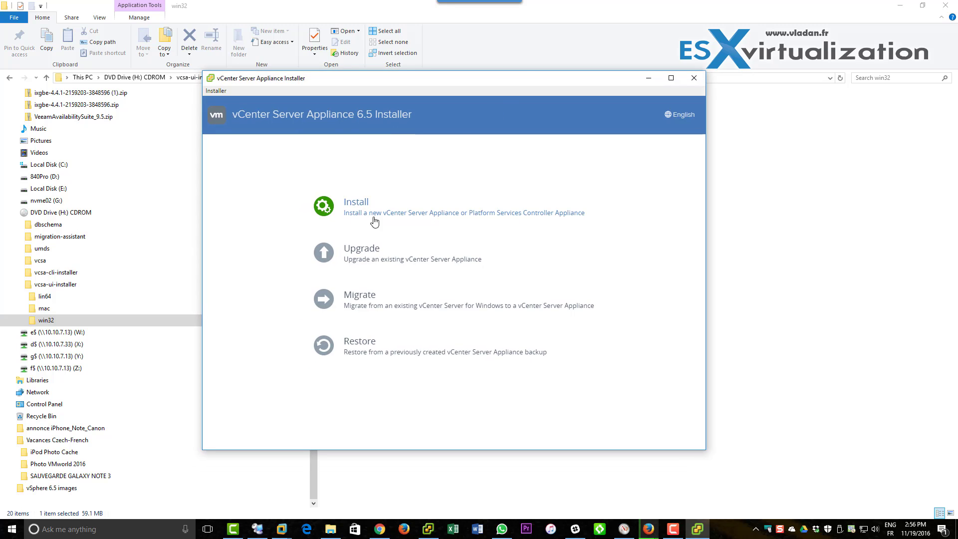
left_click(325, 210)
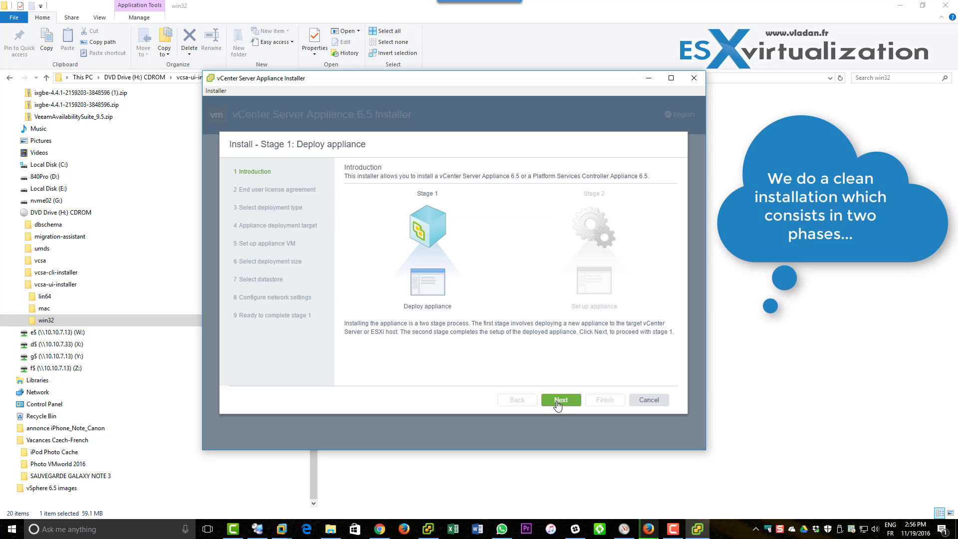
left_click(561, 399)
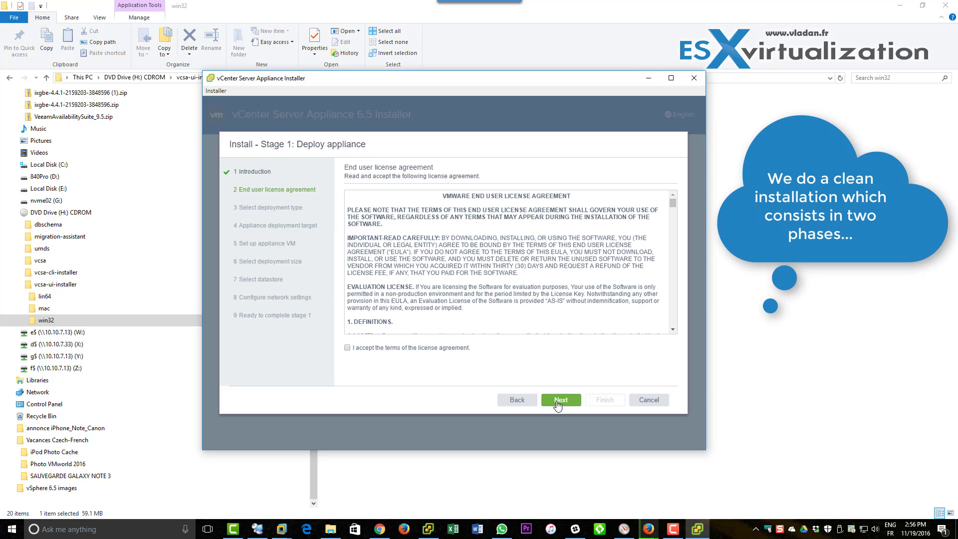
left_click(347, 348)
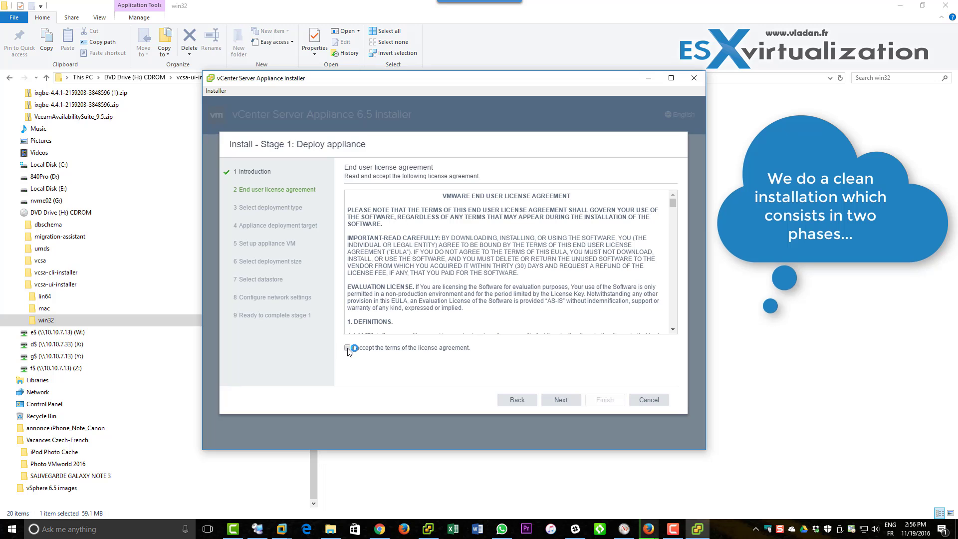
left_click(560, 400)
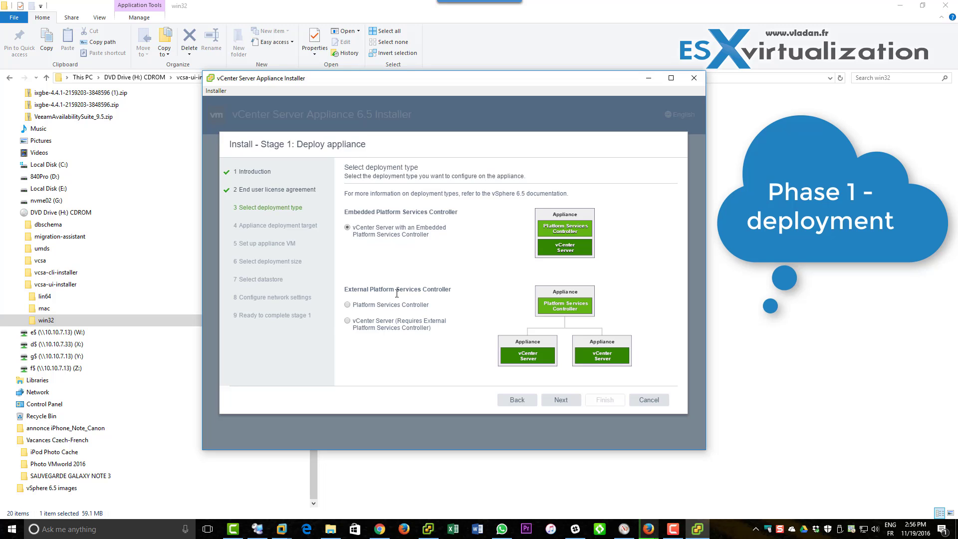
Choose vCenter Server with an Embedded Platform Services Controller as the deployment type.
left_click(370, 307)
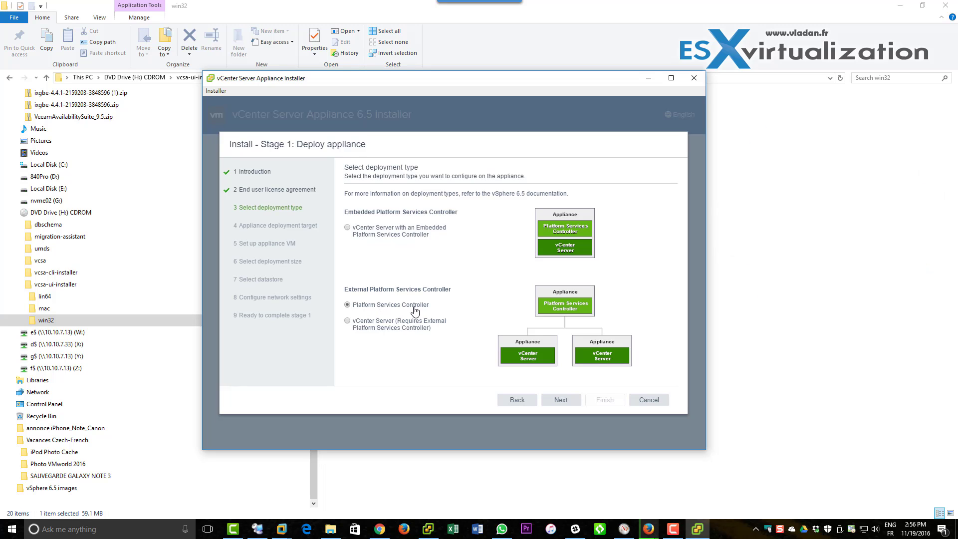
left_click(358, 326)
left_click(347, 230)
Enter ESXi host 10.10.5.12, user root and the host password as the deployment target.
left_click(564, 402)
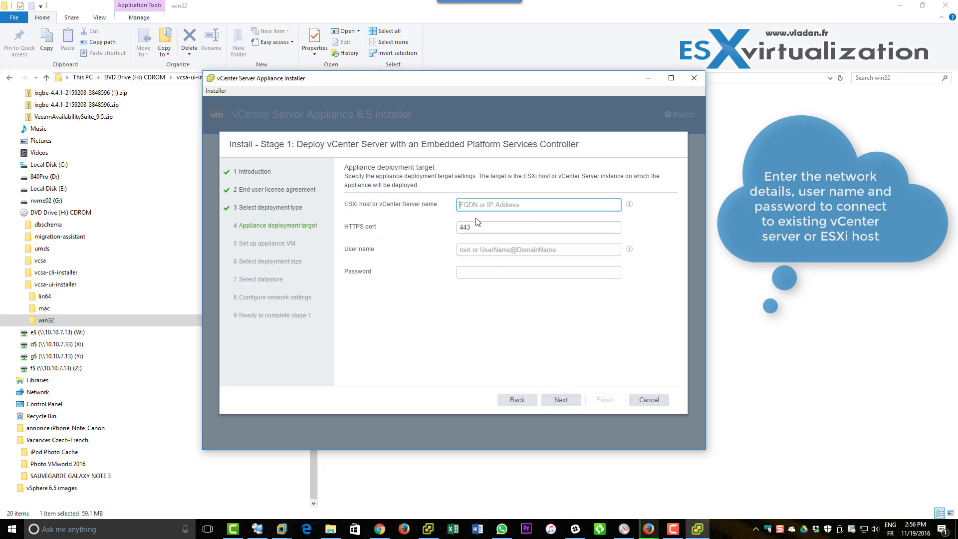
type("1")
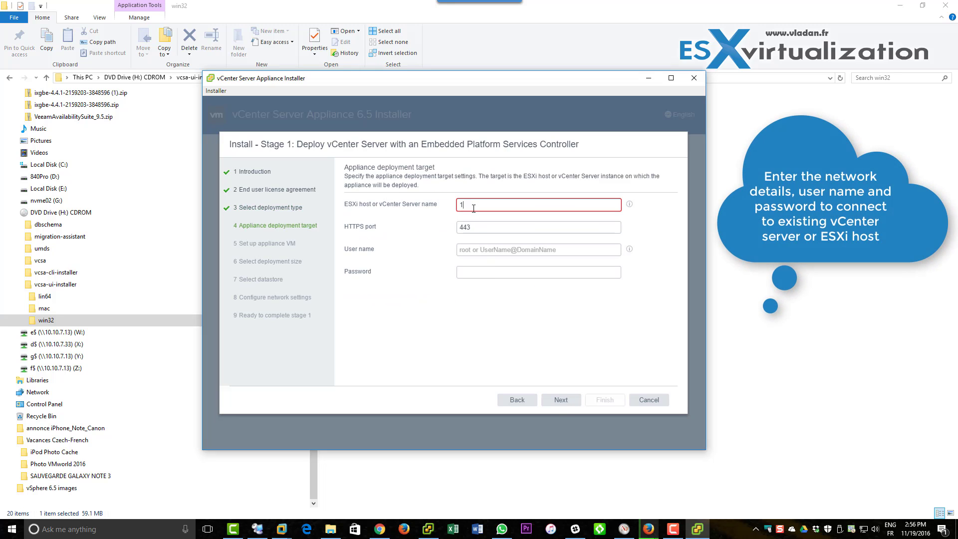
type("0.10.5.12")
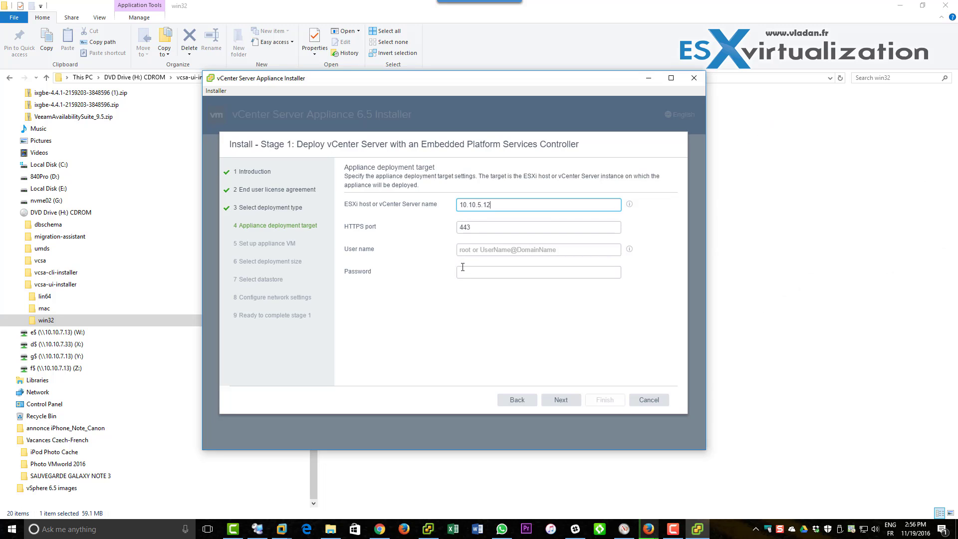
left_click(478, 252)
type("root")
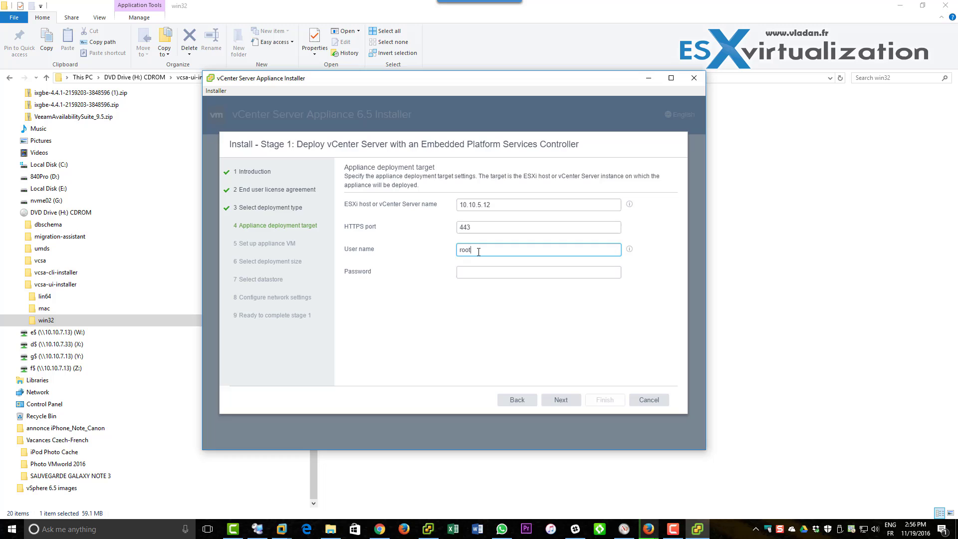
key("Tab")
type("VM")
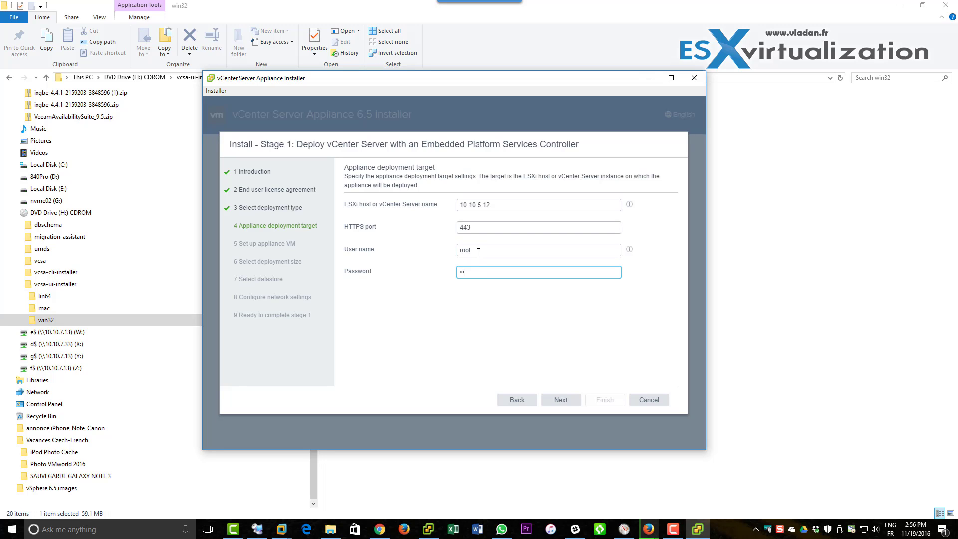
type("ware1!")
Submit the target host and accept its certificate warning.
left_click(904, 8)
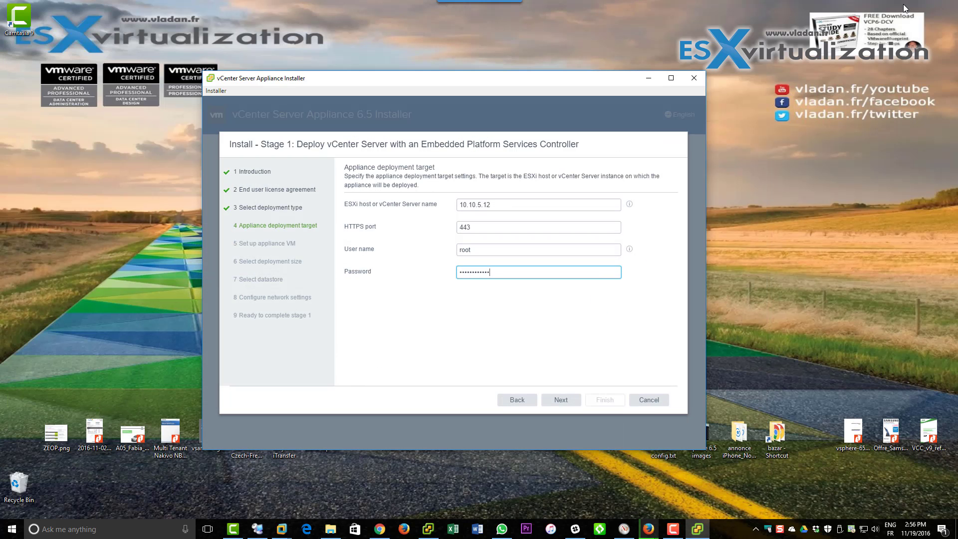
left_click(569, 402)
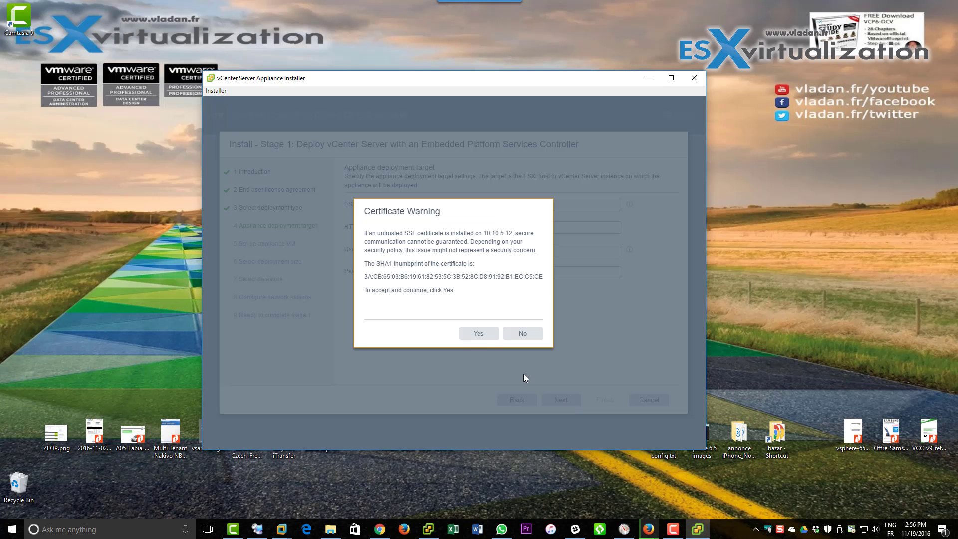
left_click(479, 334)
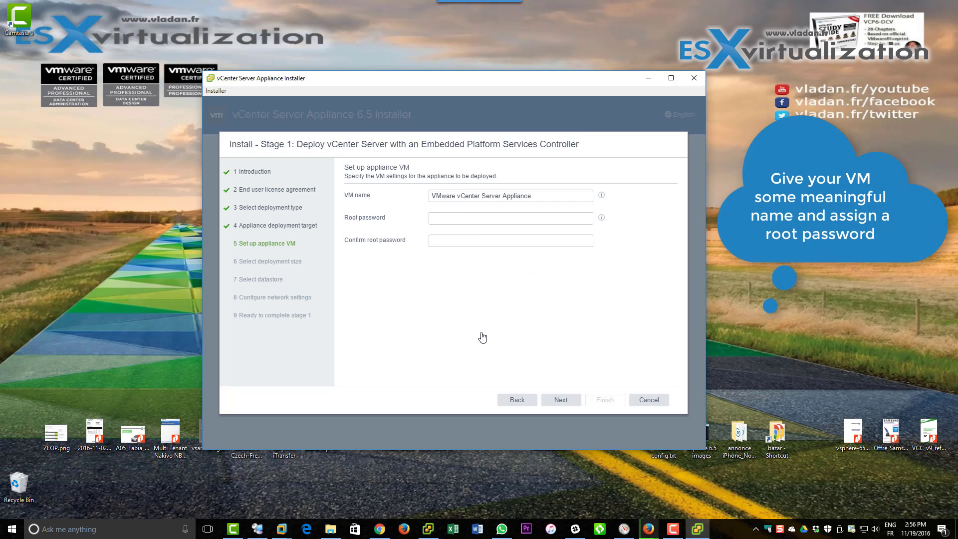
Replace the default appliance VM name with vcsa65new.
left_click_drag(532, 196, 423, 198)
type("vcsa6")
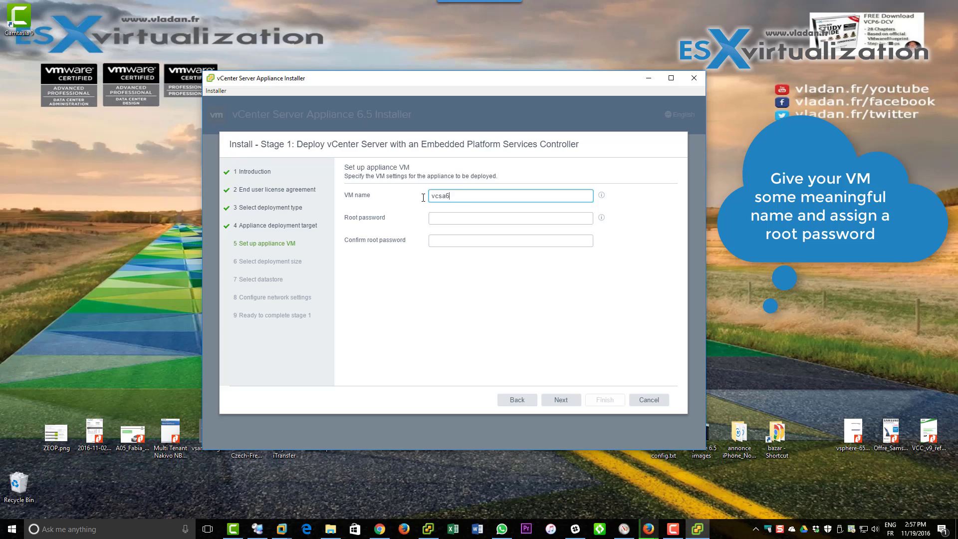
type("5clie")
type("new")
Set the root password, retype a matching confirmation, and continue to deployment size.
left_click(461, 218)
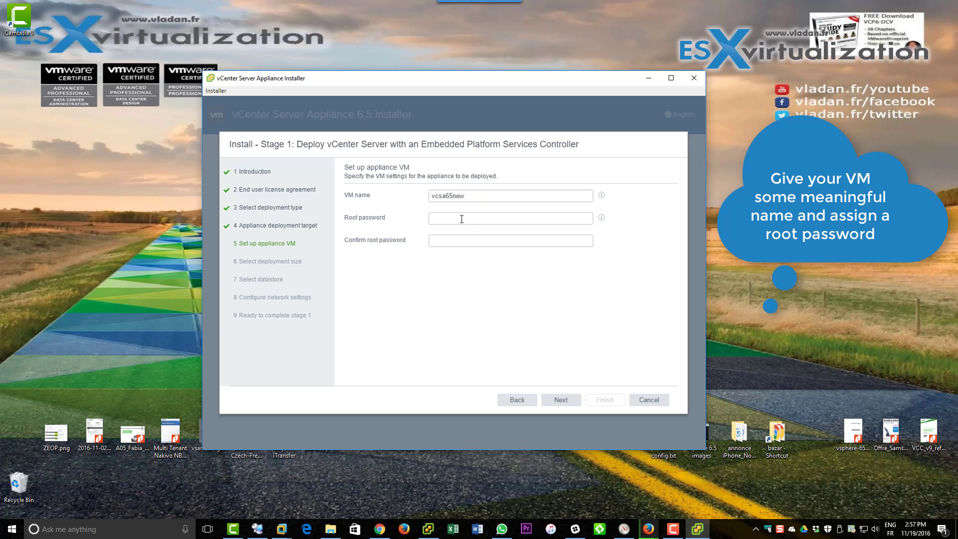
type("••••••••")
key("Tab")
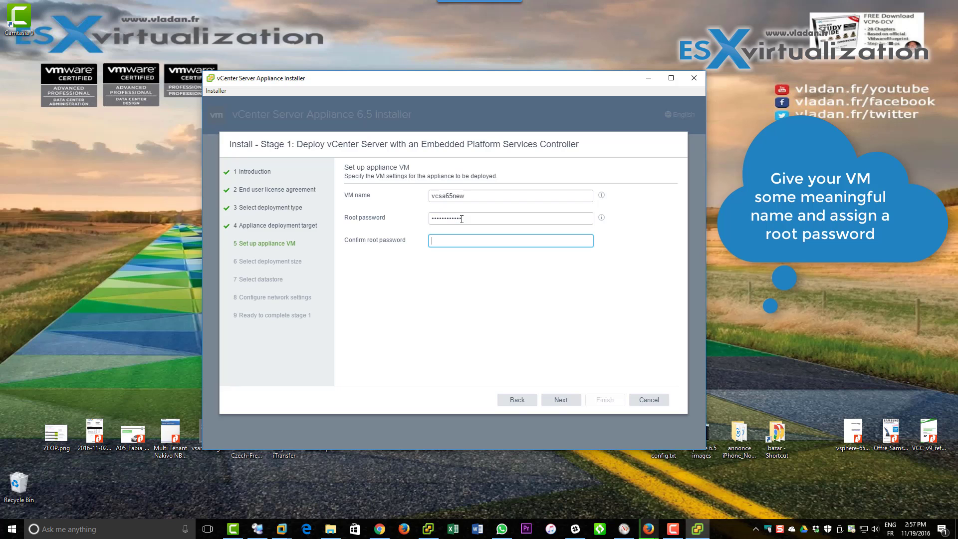
type("••••••••••••")
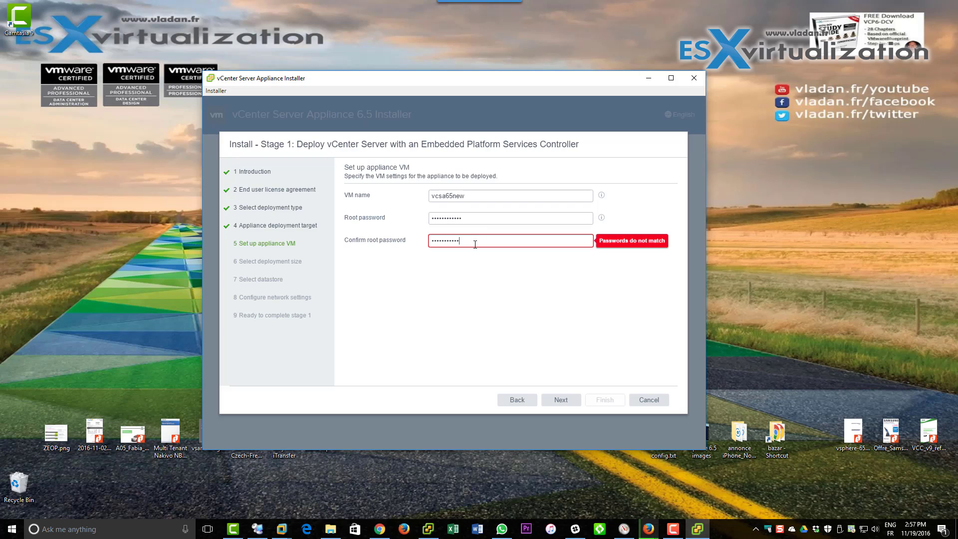
key("ctrl+a")
type("••••••••")
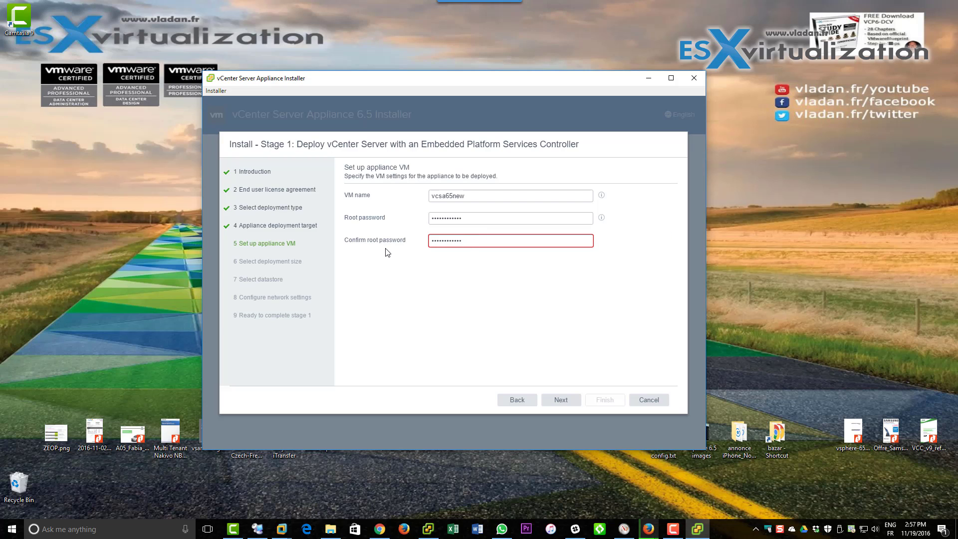
left_click(469, 319)
left_click(561, 400)
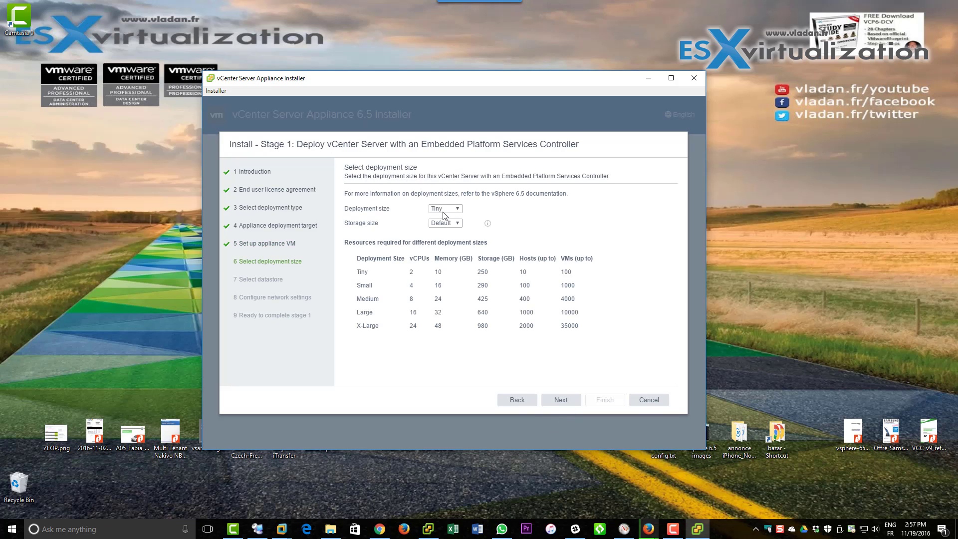
Keep the deployment size at Tiny and continue to datastore selection.
left_click(447, 209)
left_click(447, 224)
left_click(456, 211)
left_click(444, 218)
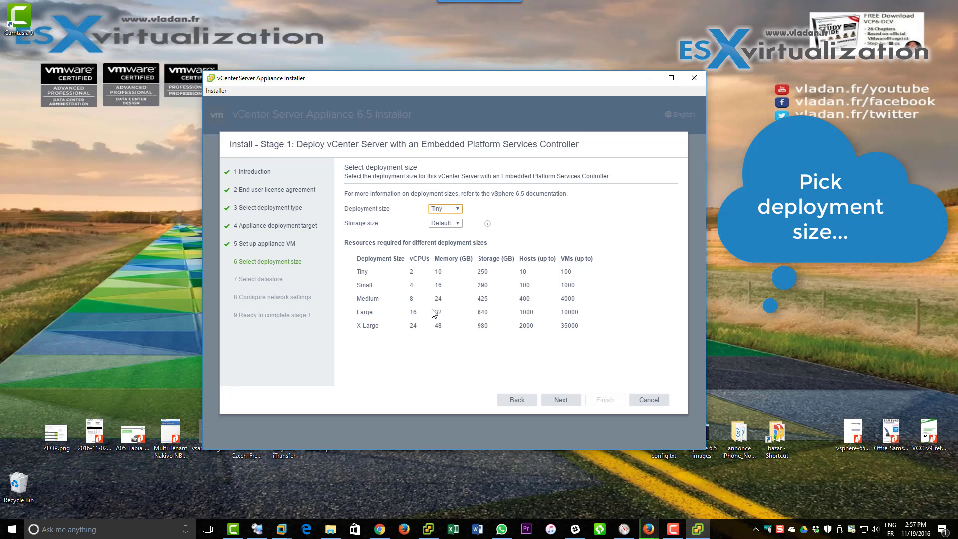
left_click(558, 402)
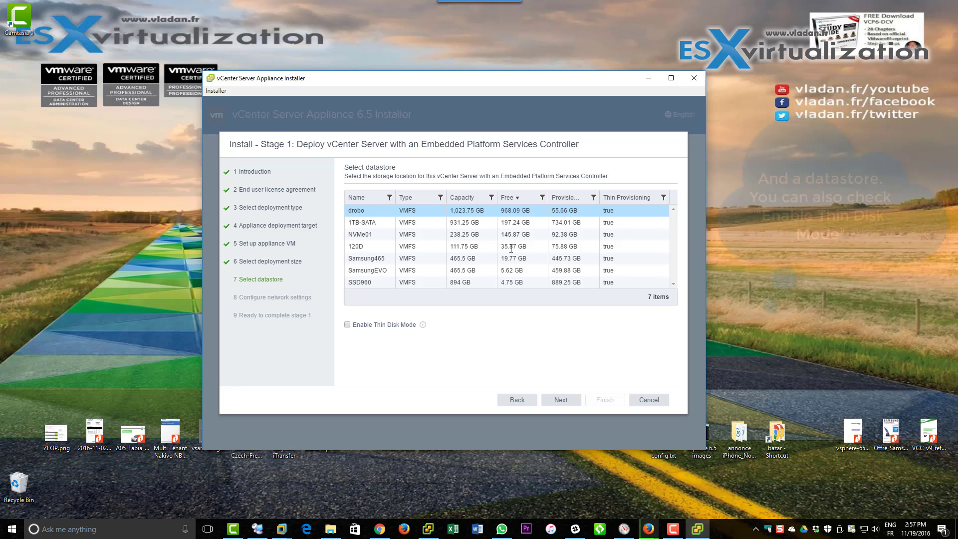
Place the appliance on datastore NVMe01 with Thin Disk Mode enabled.
left_click(461, 247)
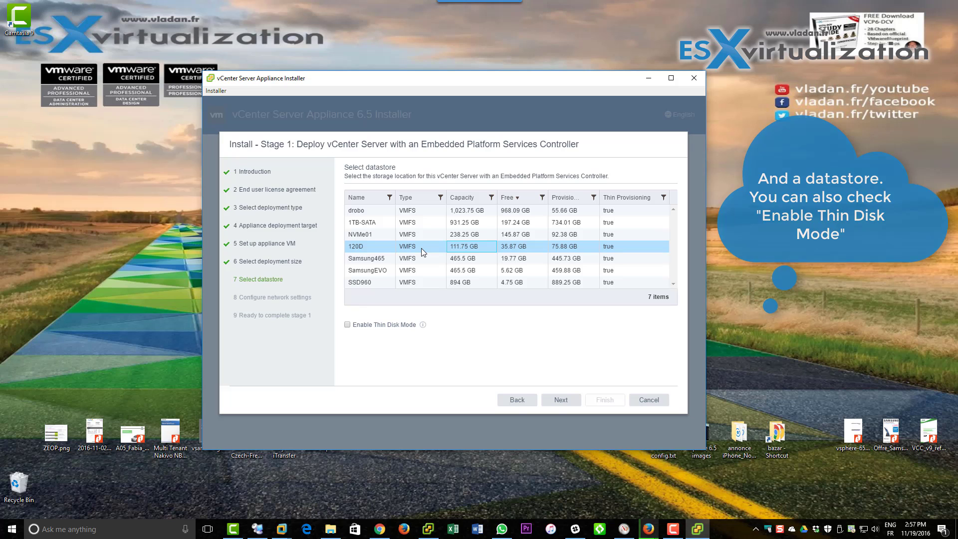
left_click(503, 235)
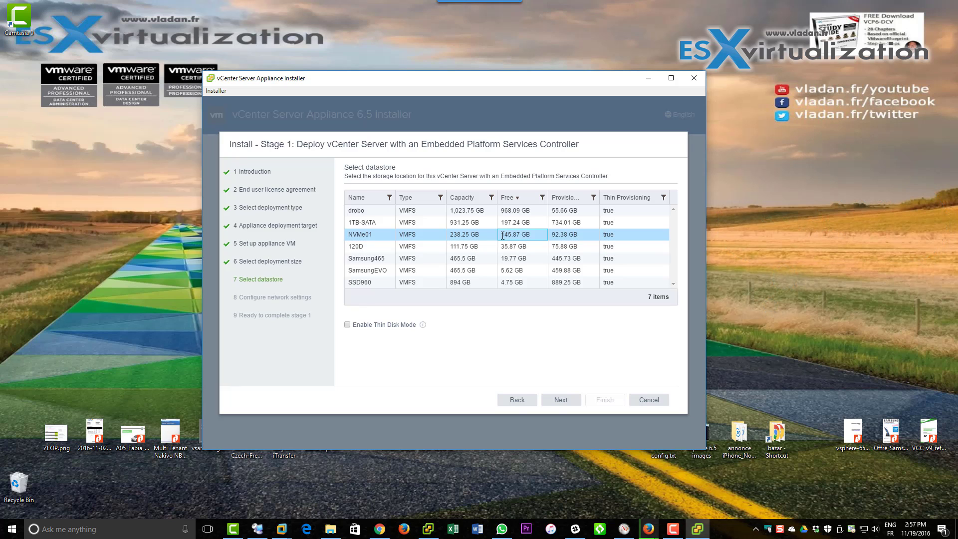
left_click(348, 324)
Put the appliance on the VM network with system name vcsa65new and IP 10.10.7.50.
left_click(556, 401)
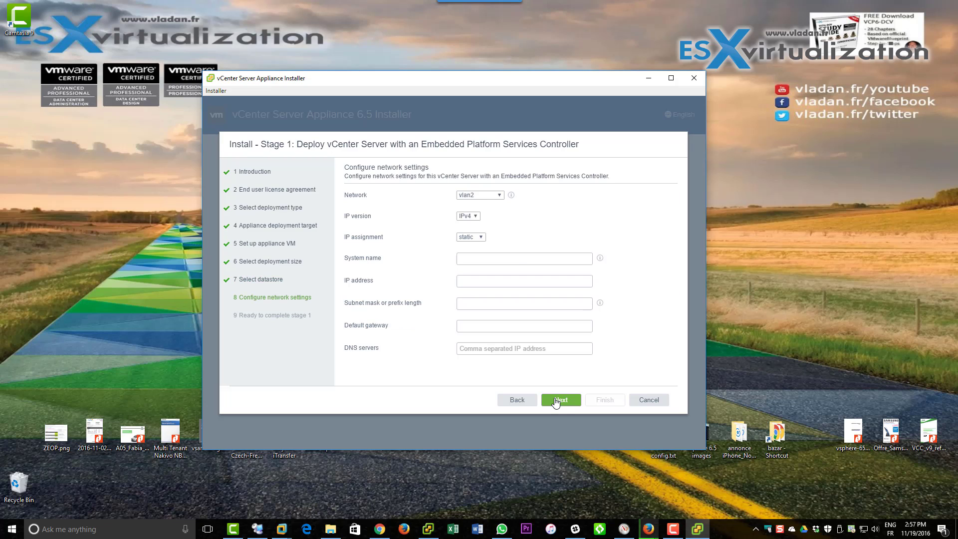
left_click(490, 196)
left_click(473, 257)
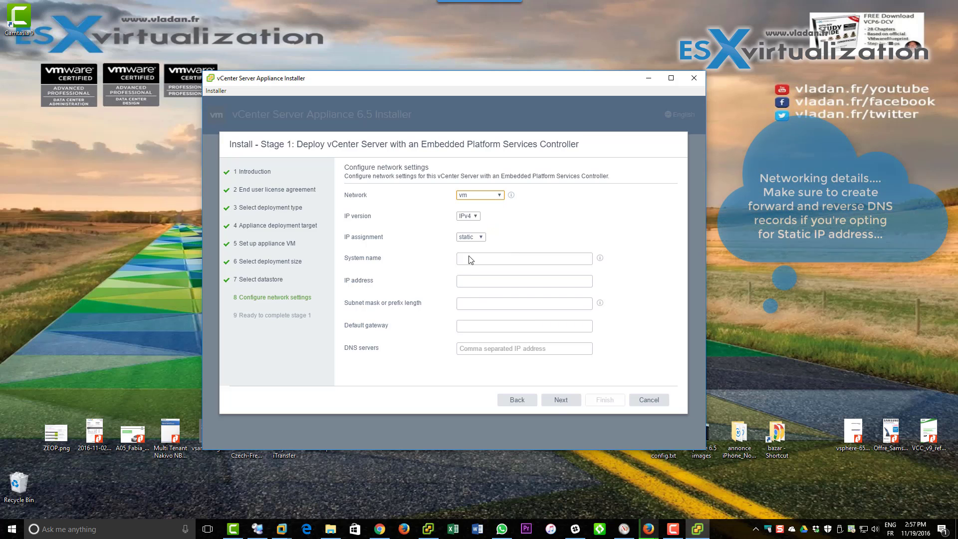
left_click(469, 258)
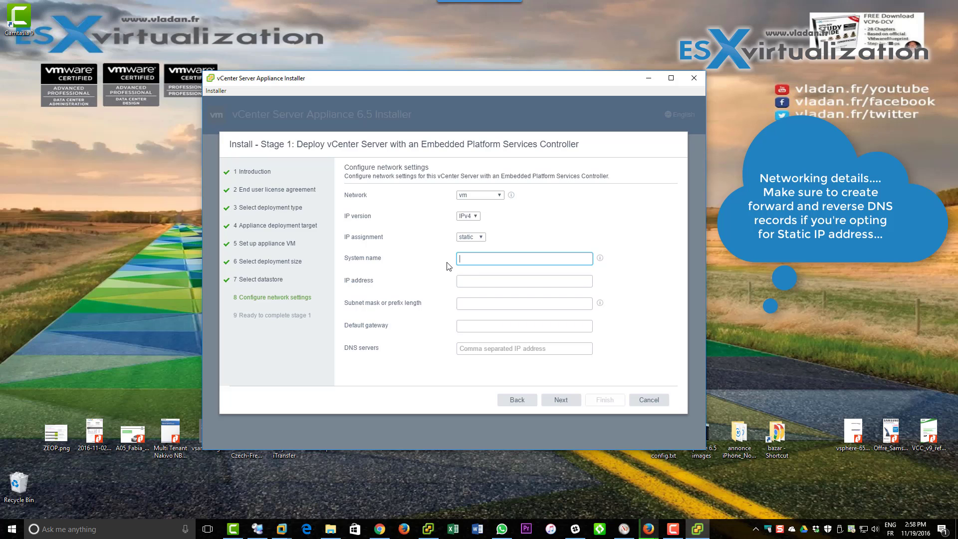
type("vcsa65new")
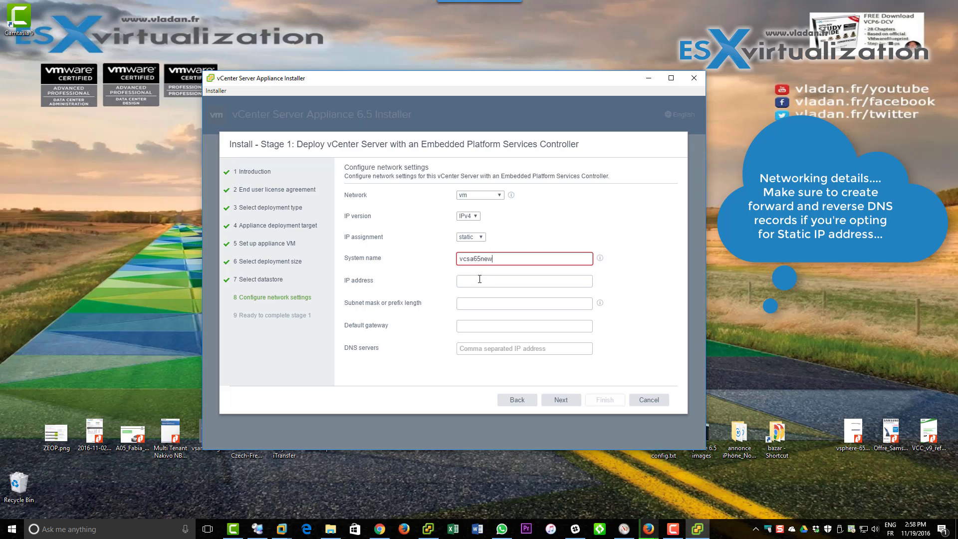
left_click(458, 280)
type("1")
type("0.10.7.50")
Set gateway 10.10.7.1 and DNS server 10.10.7.7, then switch to DNS Manager.
left_click(471, 304)
left_click(466, 326)
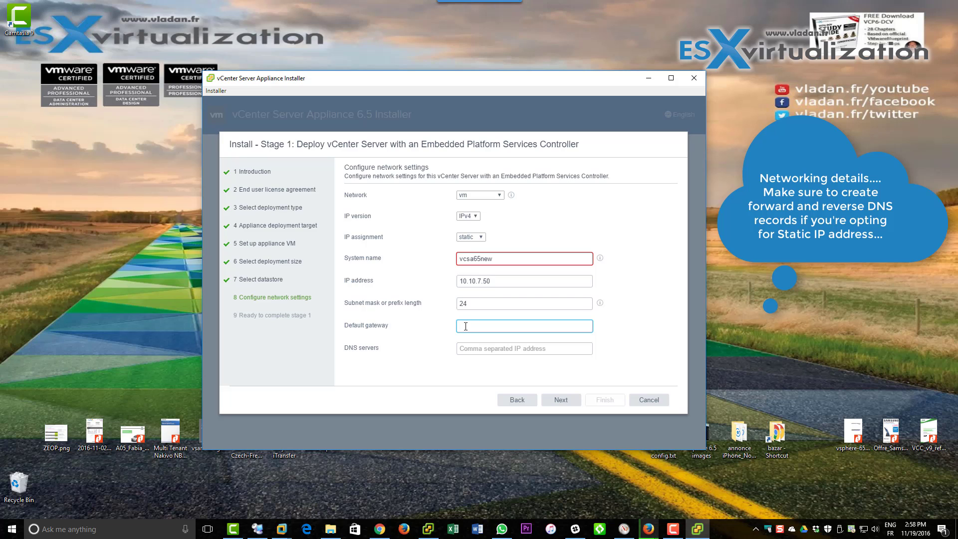
type("10.10.7.1")
left_click(469, 349)
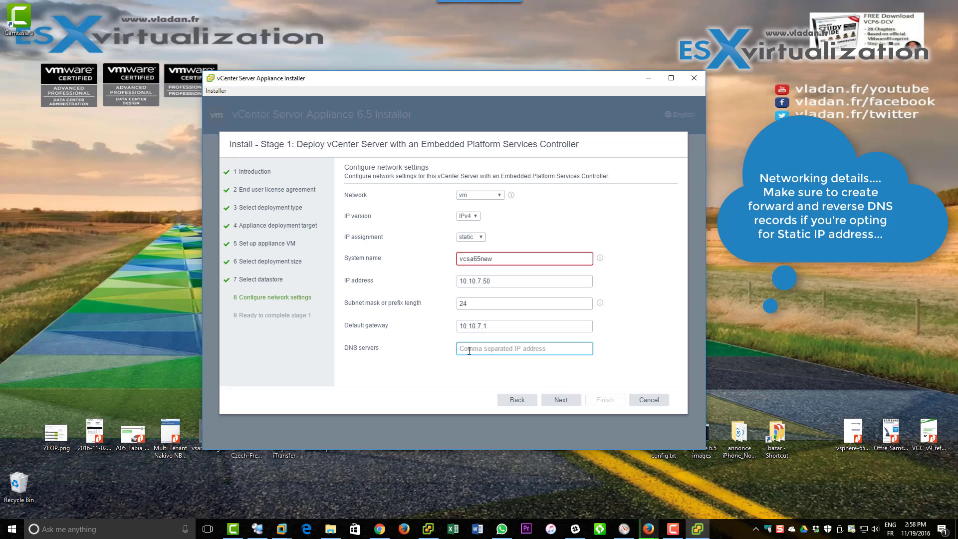
type("10.10.7.")
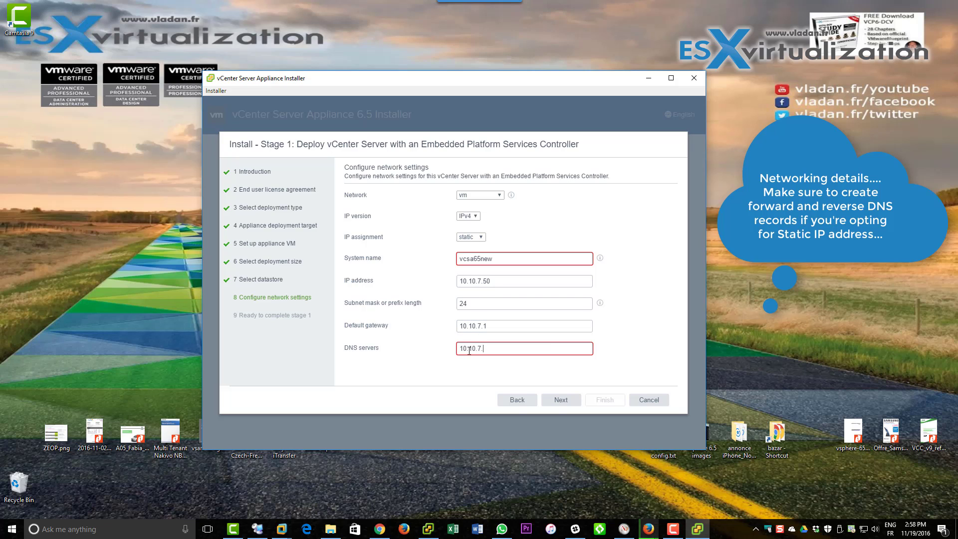
type("7")
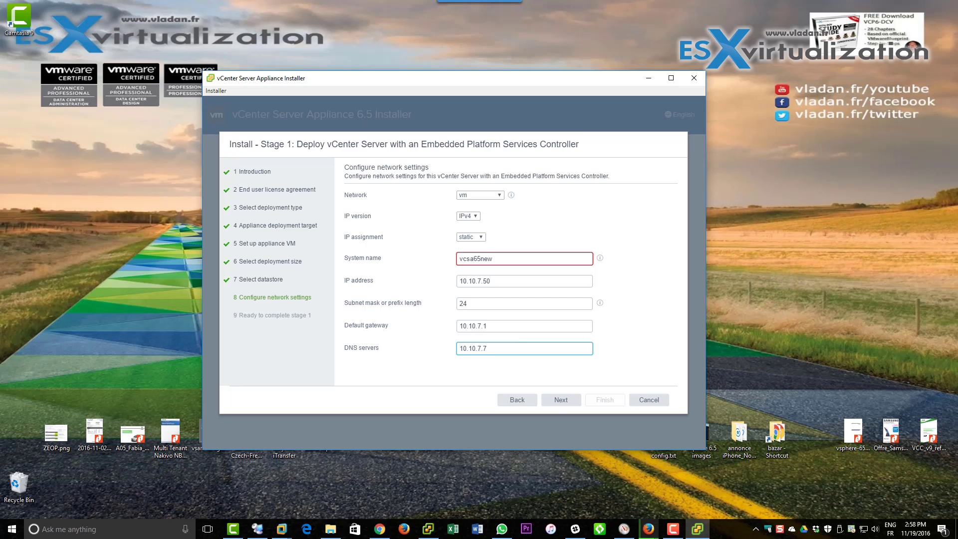
key("alt+Tab")
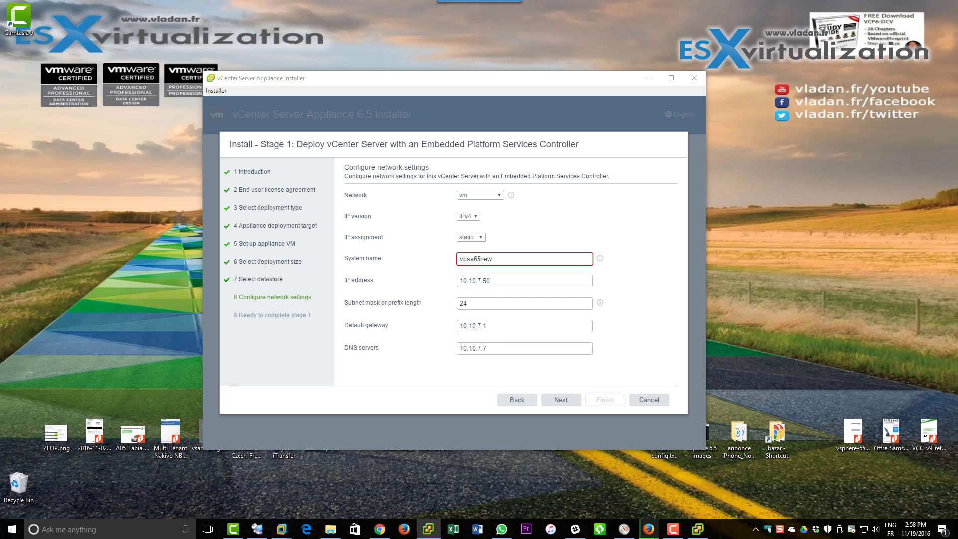
key("alt+Tab")
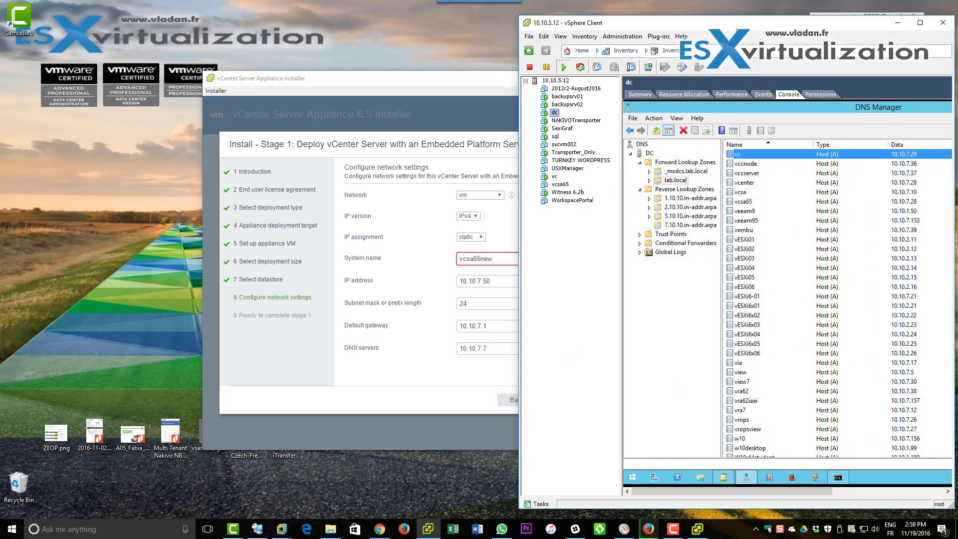
Add host record vcsa65new at 10.10.7.50 to the lab.local zone.
left_click(679, 181)
right_click(679, 180)
left_click(704, 197)
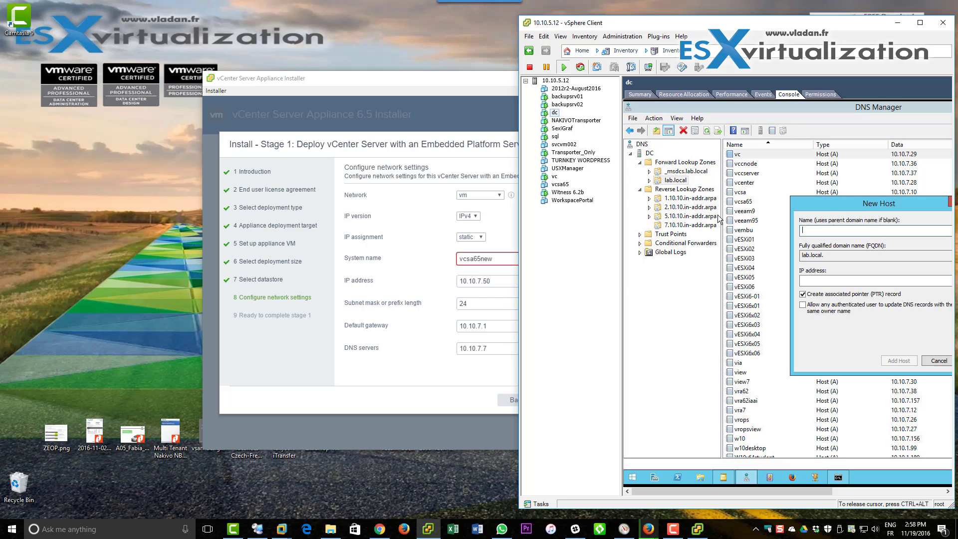
type("vcsa65new")
key("Tab")
key("Tab")
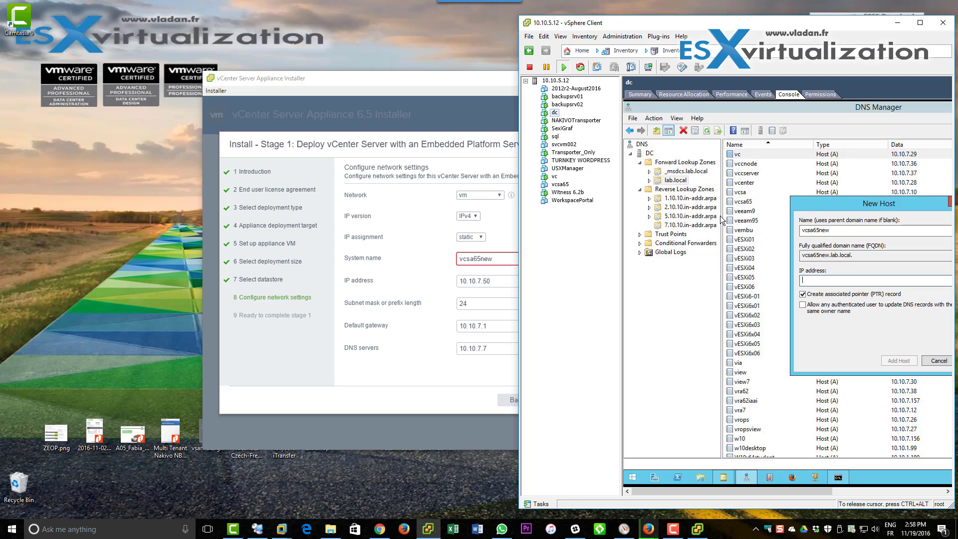
type("10.10.7.50")
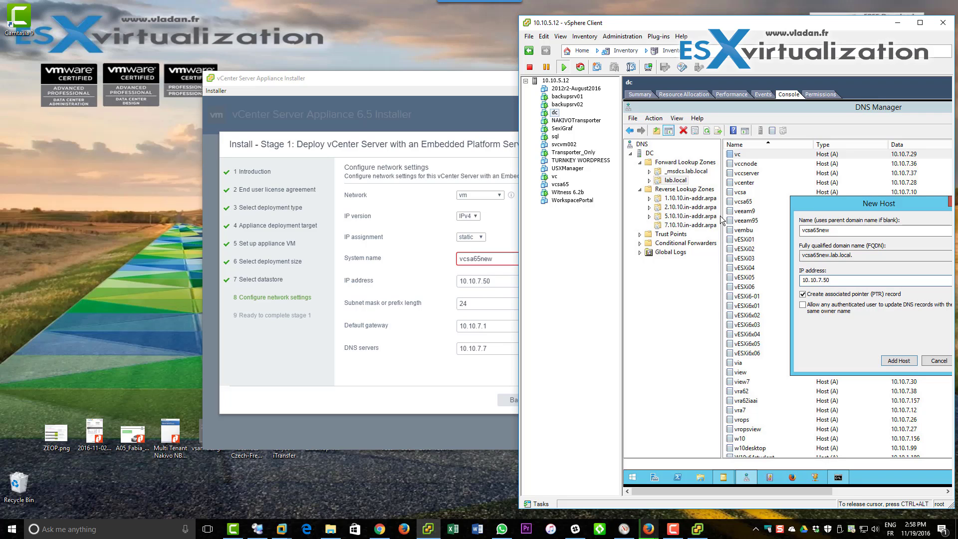
left_click(891, 361)
key("Return")
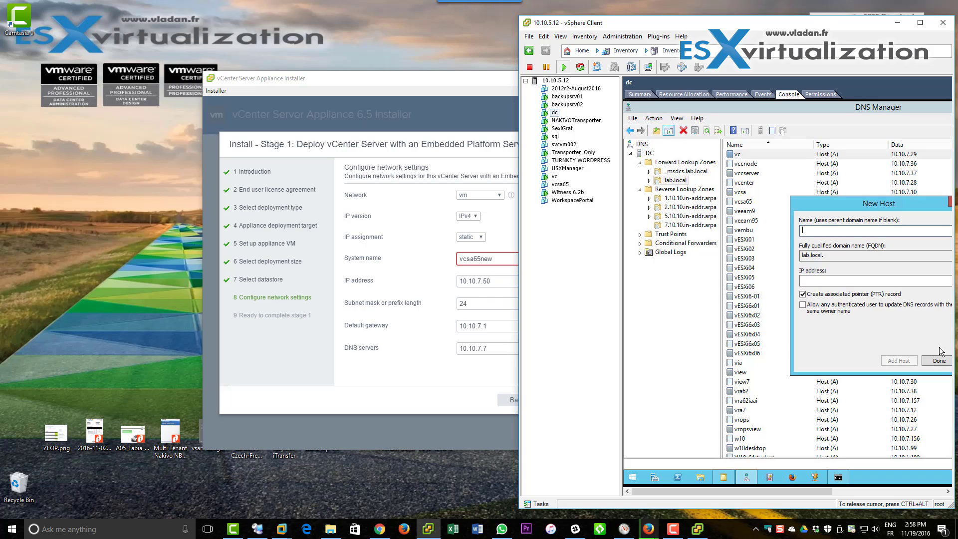
left_click(937, 362)
Verify the 10.10.7.50 pointer record in the 7.10.10.in-addr.arpa reverse zone.
left_click(661, 234)
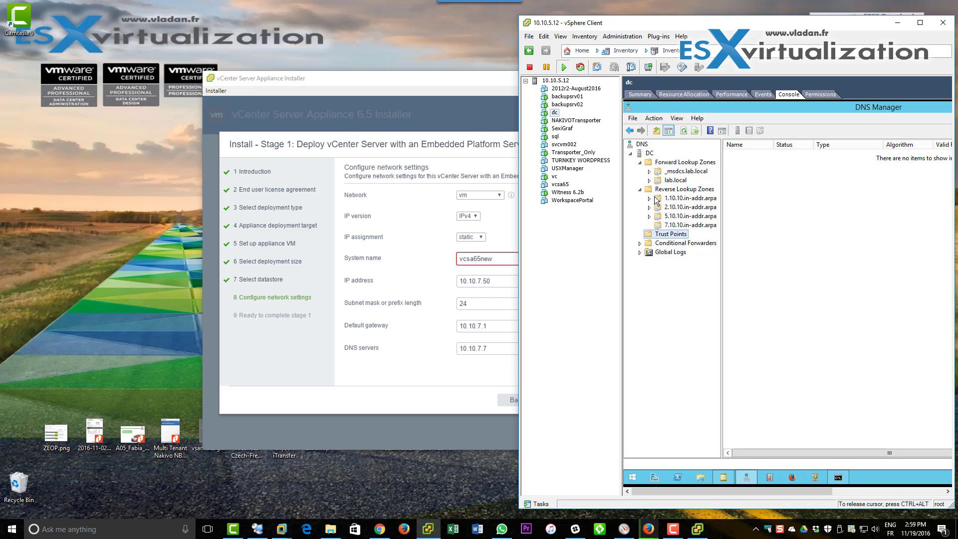
left_click(657, 190)
left_click(662, 226)
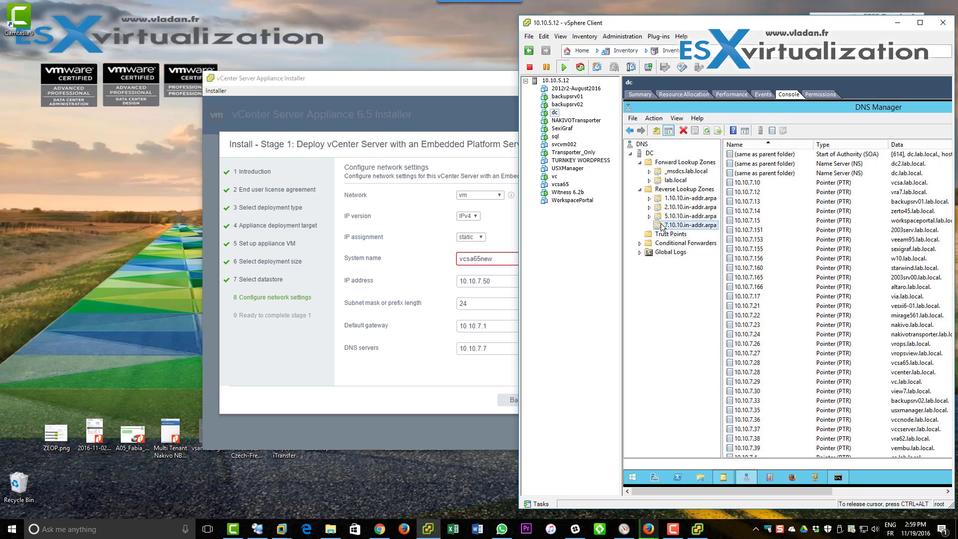
left_click(707, 131)
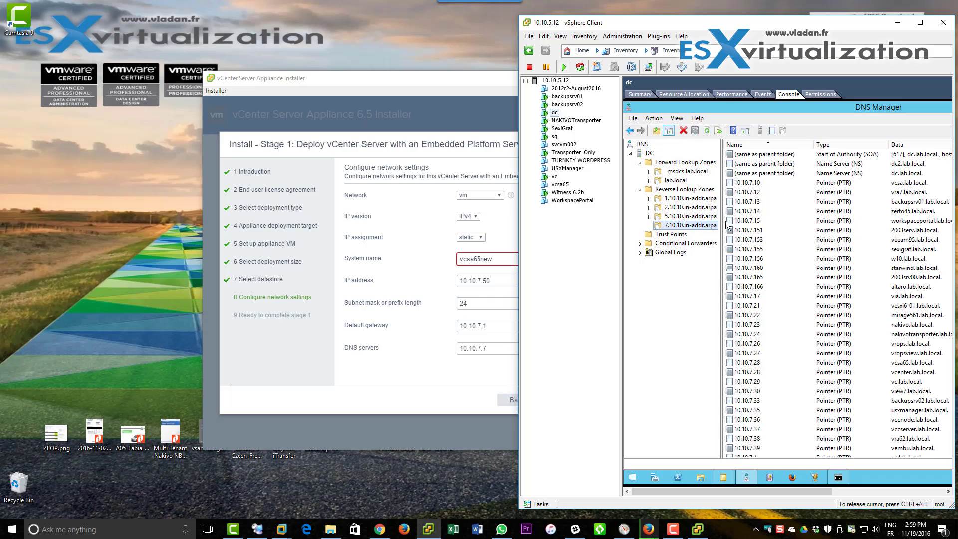
left_click(753, 277)
scroll(771, 337, "down", 3)
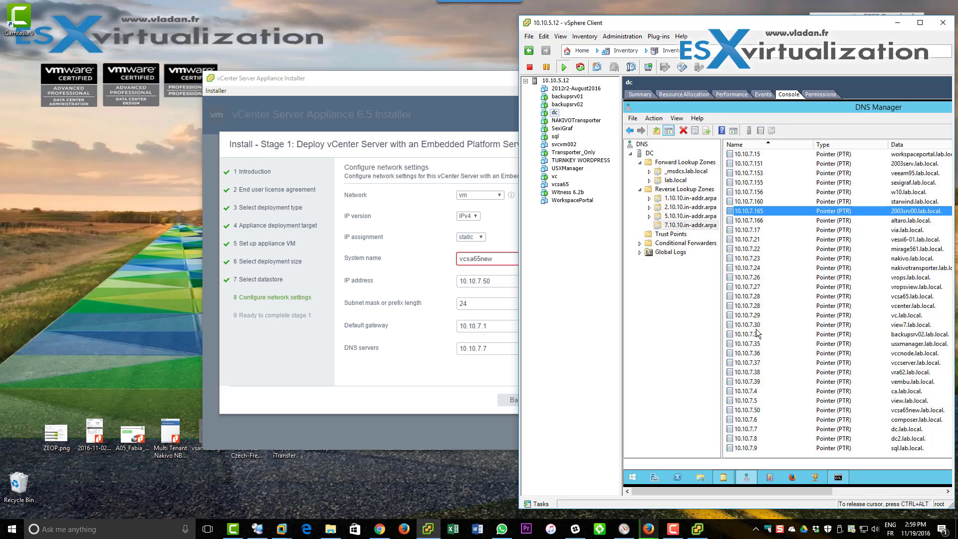
left_click(762, 409)
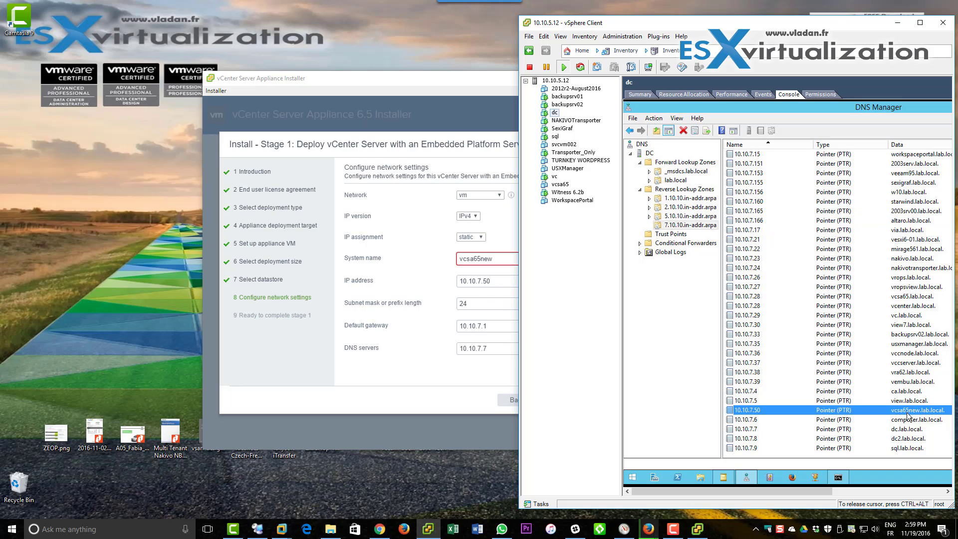
Restart the DNS service on the DC server and return to the installer.
left_click(650, 154)
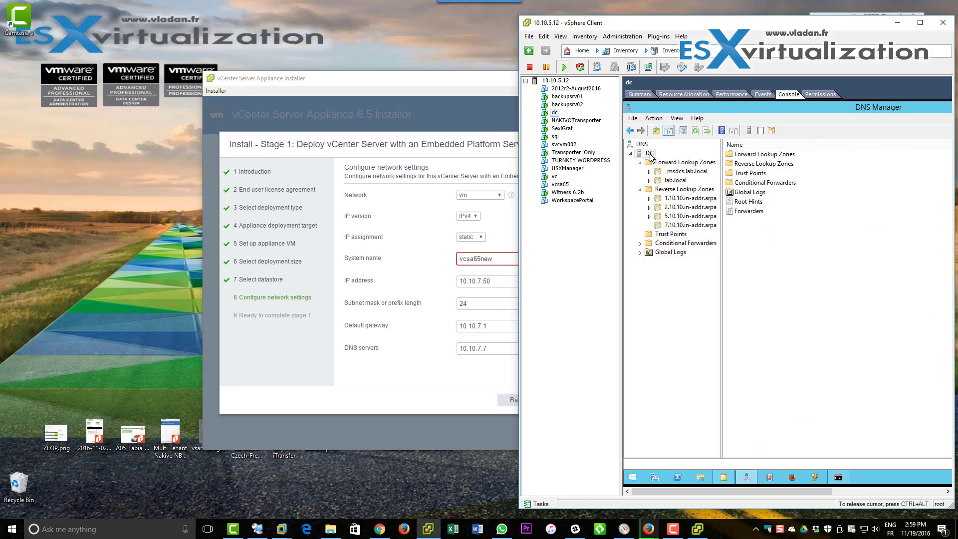
right_click(650, 155)
left_click(670, 213)
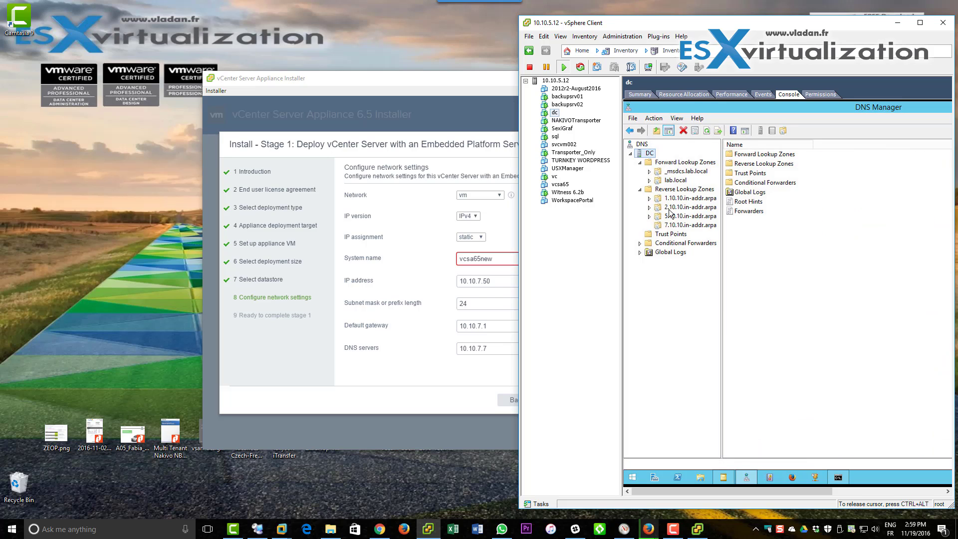
right_click(650, 154)
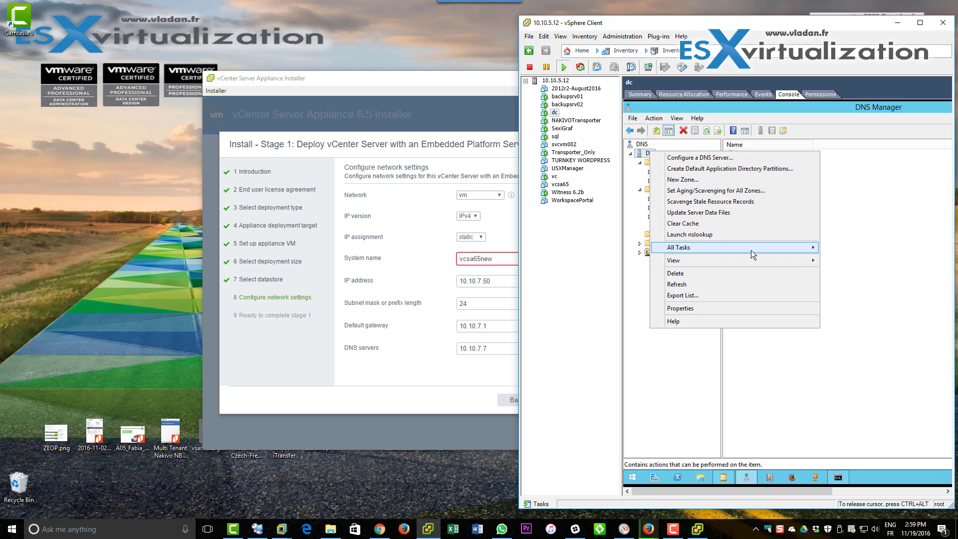
mouse_move(750, 250)
left_click(840, 351)
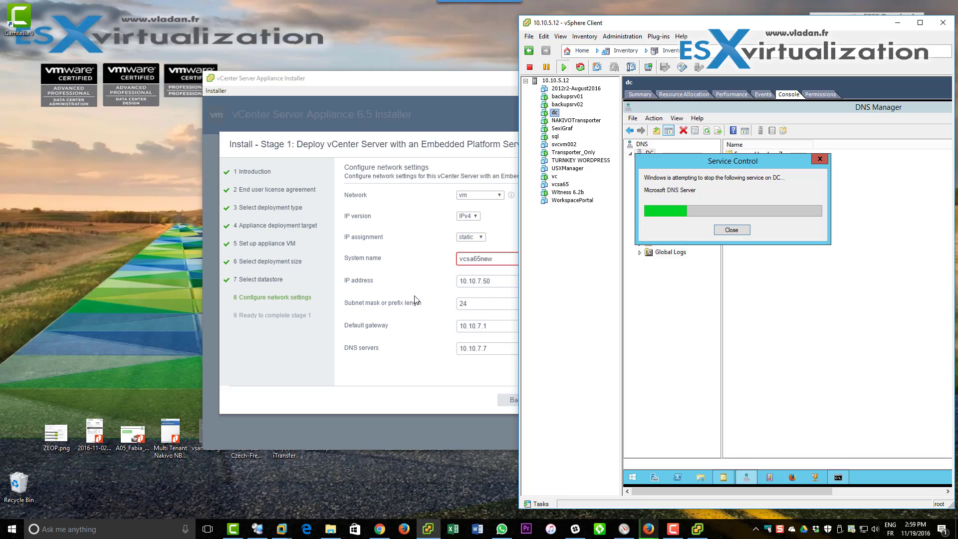
left_click(414, 272)
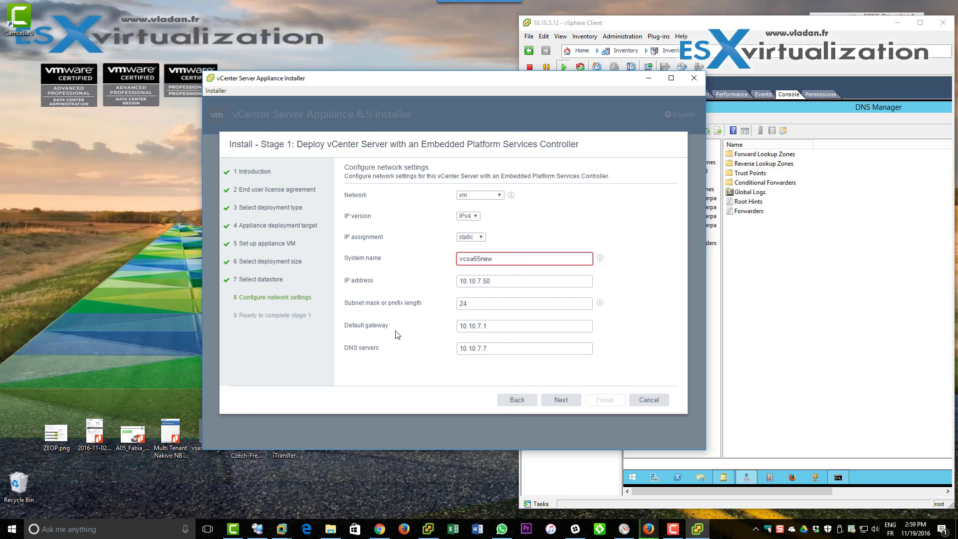
In an administrator Command Prompt, run ipconfig /flushdns and ipconfig /registerdns.
right_click(11, 531)
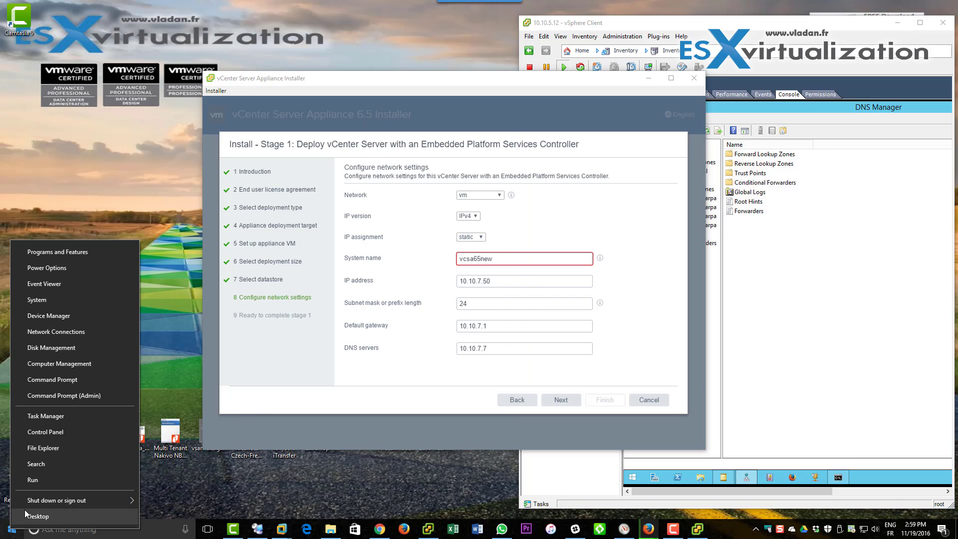
left_click(61, 396)
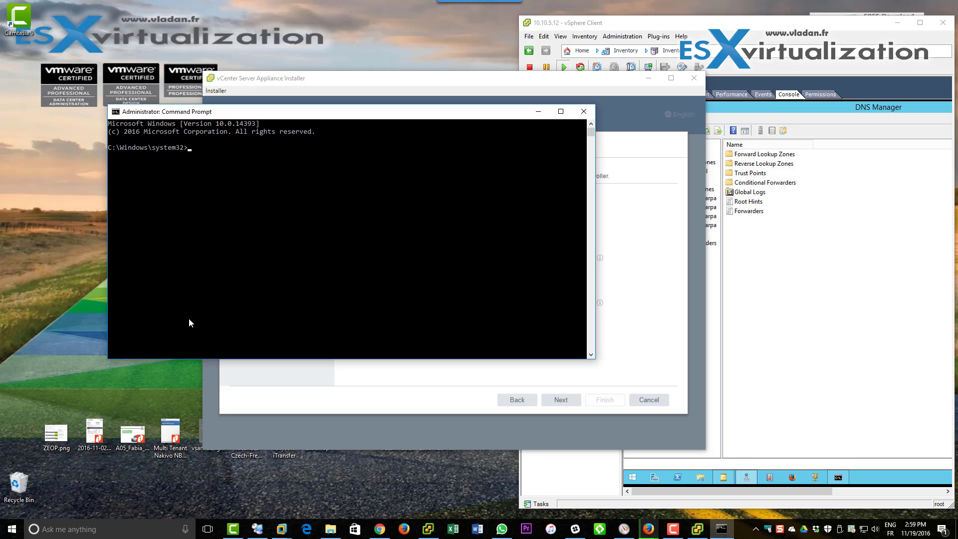
type("ipconfig /flushdns")
key("Return")
type("ipco")
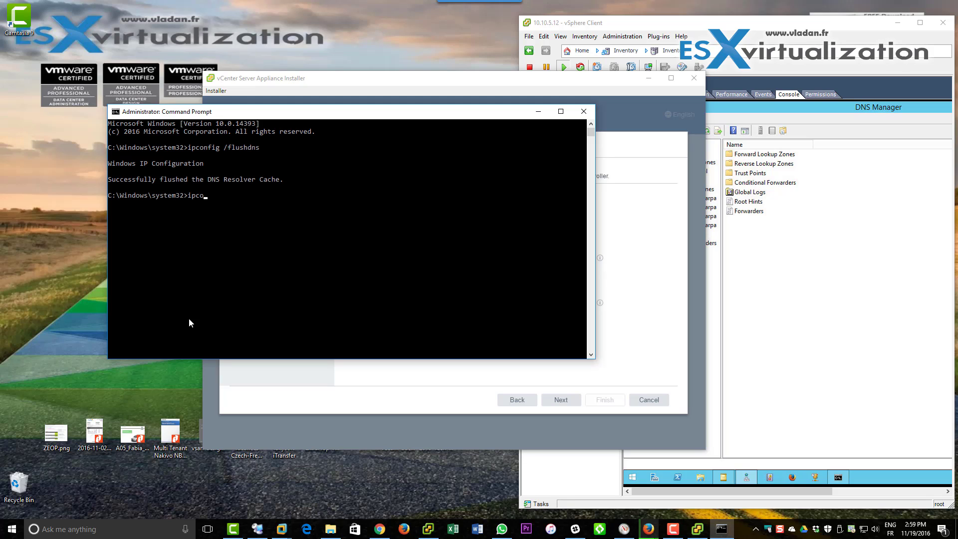
type("nfig /registerdns")
key("Return")
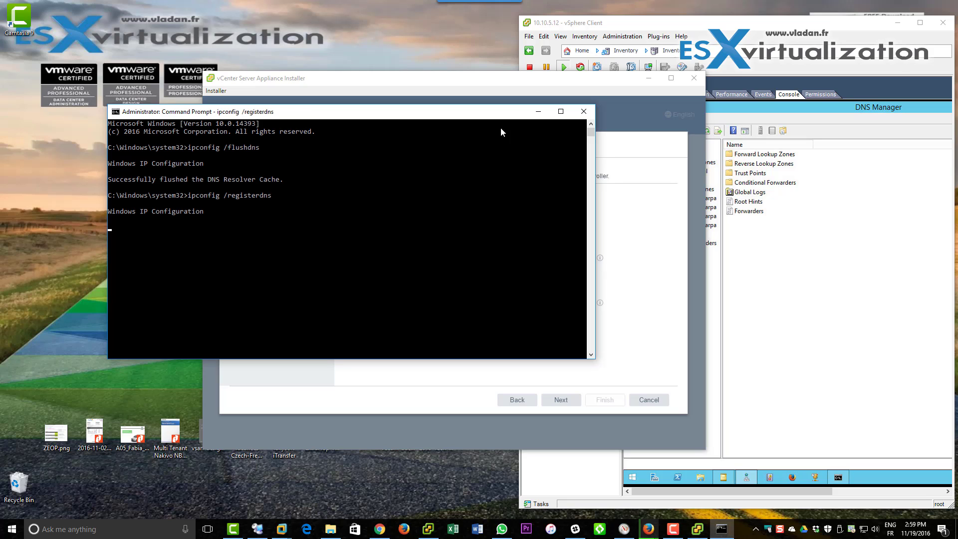
left_click(539, 111)
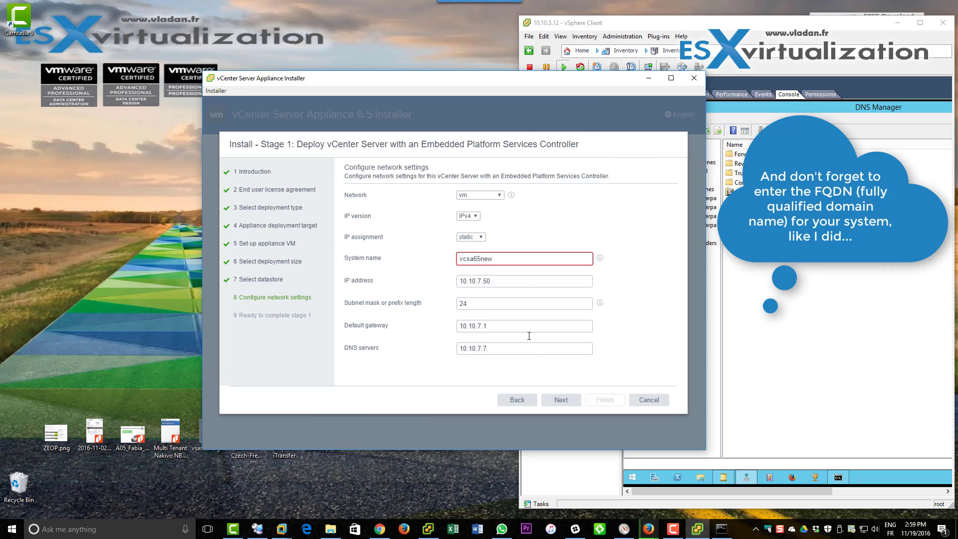
Change the system name to vcsa65new.lab.local and finish the summary to begin Stage 1 deployment.
left_click(560, 399)
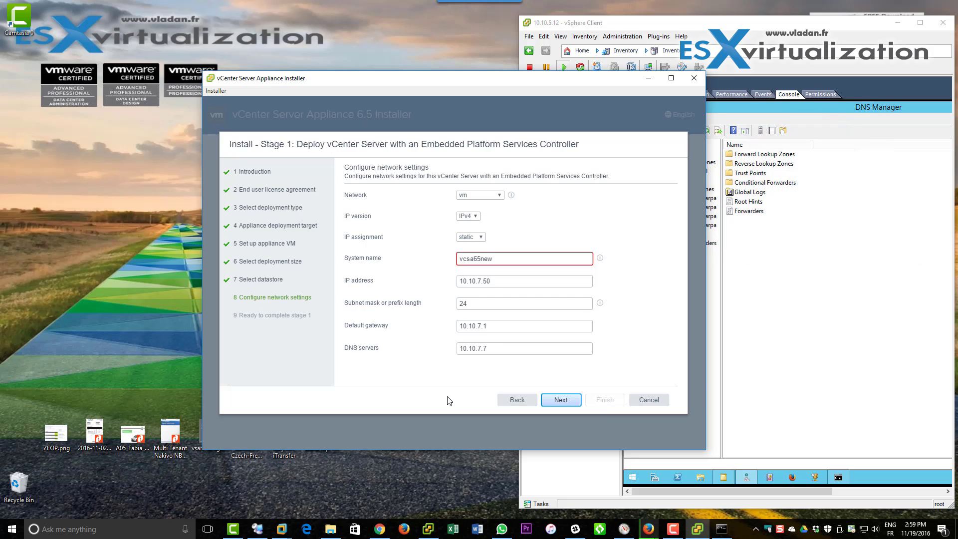
left_click(520, 260)
type(".lab.local")
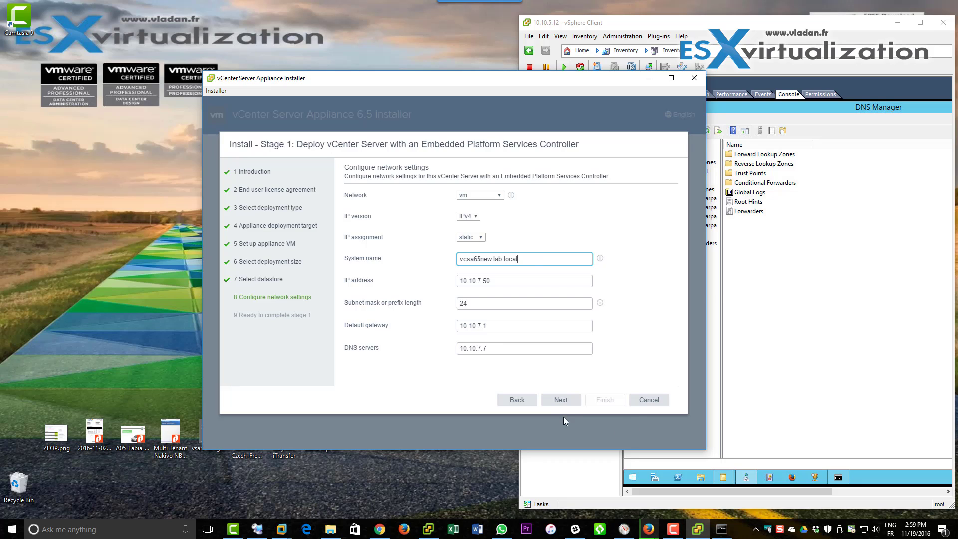
left_click(560, 399)
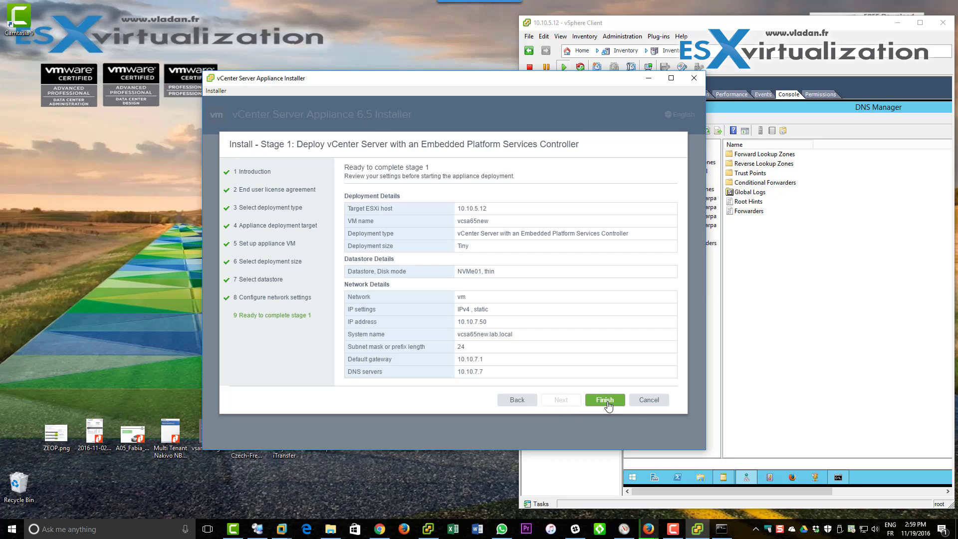
left_click(605, 400)
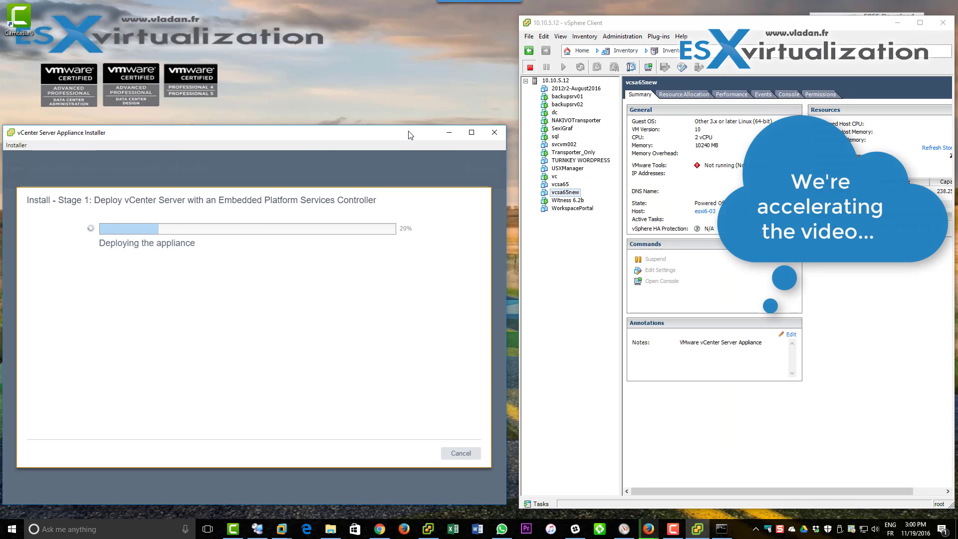
Watch the new appliance VM's console in vSphere Client until deployment completes, then continue to Stage 2.
left_click(587, 414)
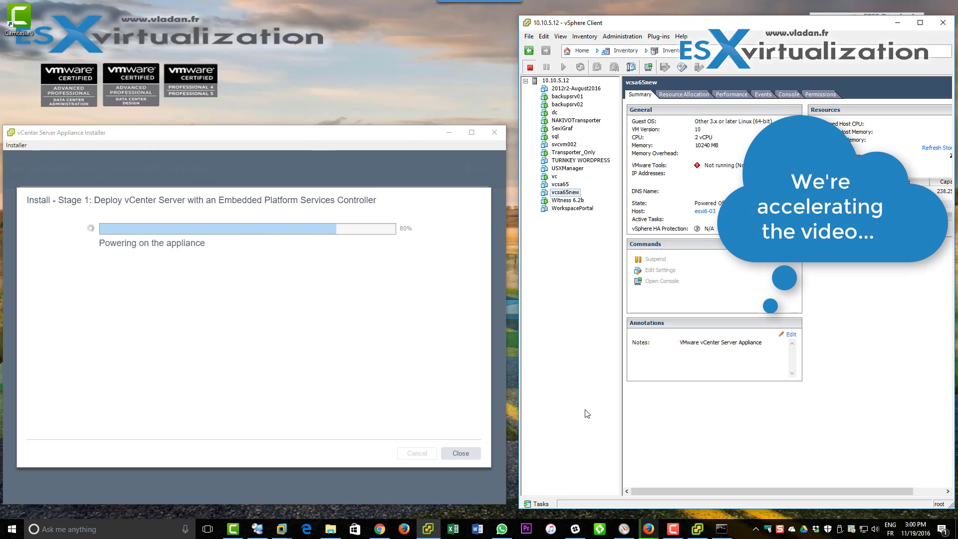
left_click(788, 94)
left_click_drag(519, 259, 452, 259)
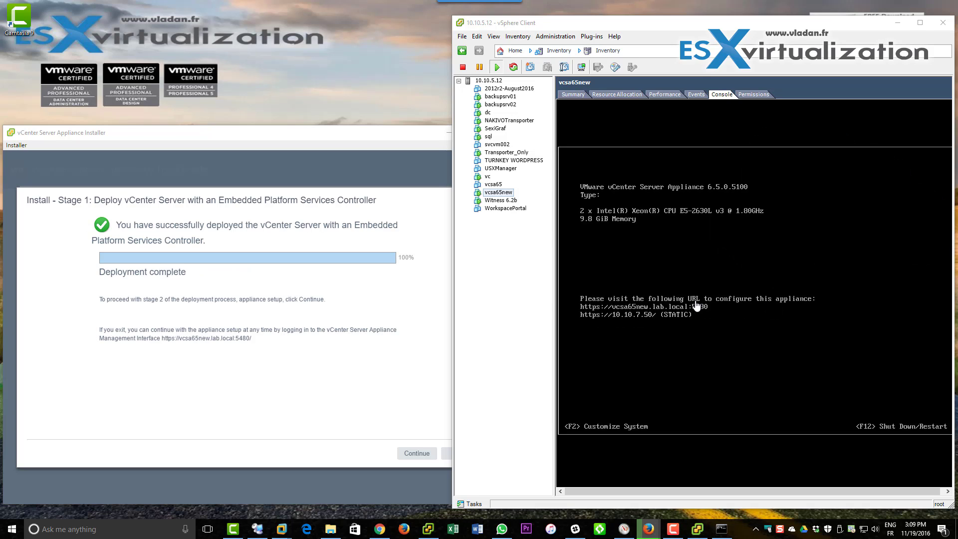
left_click(279, 374)
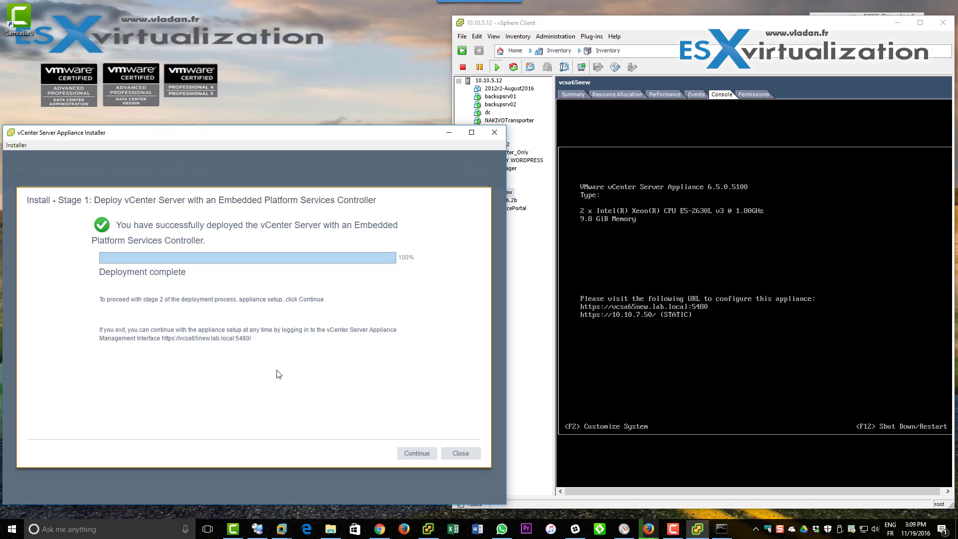
left_click(413, 453)
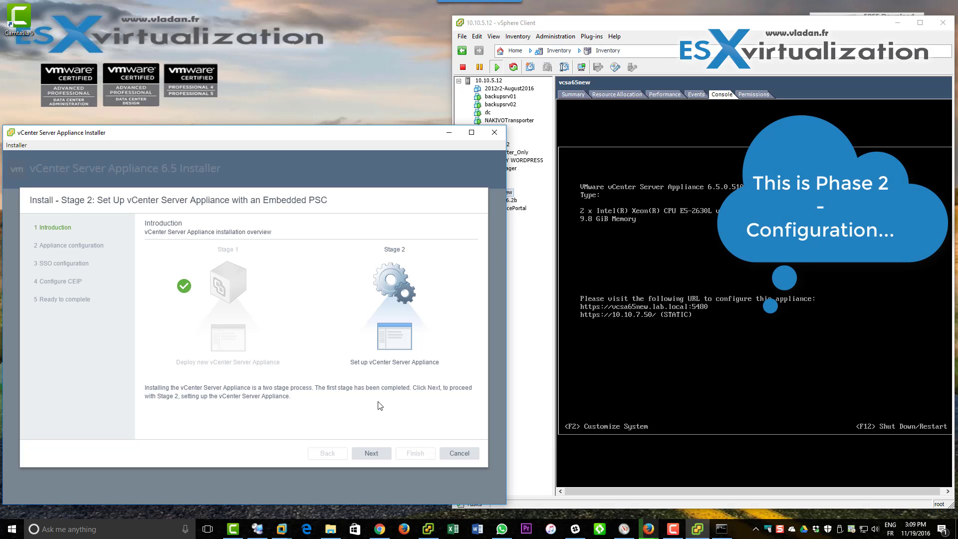
Pass the Stage 2 introduction and set time synchronization to 'Synchronize time with the ESXi host'.
left_click(379, 455)
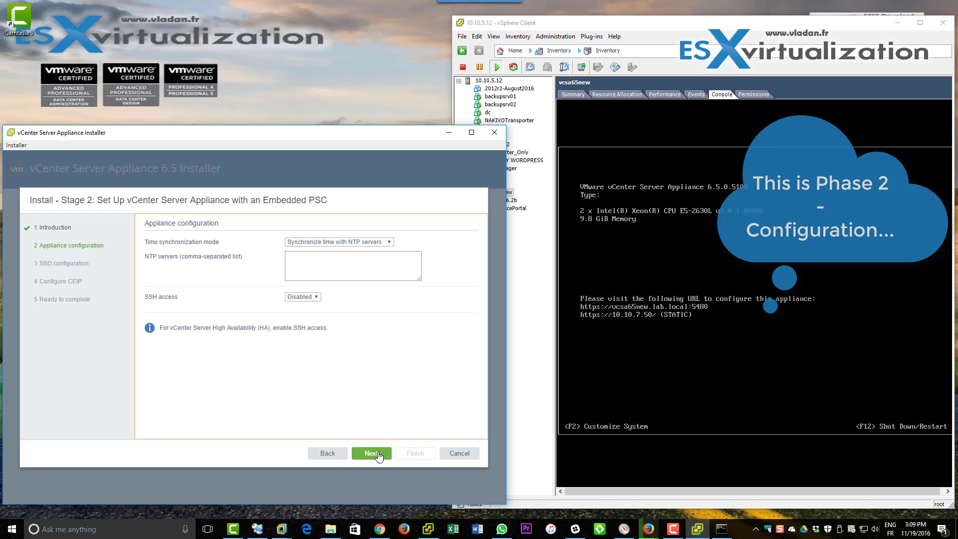
left_click(349, 242)
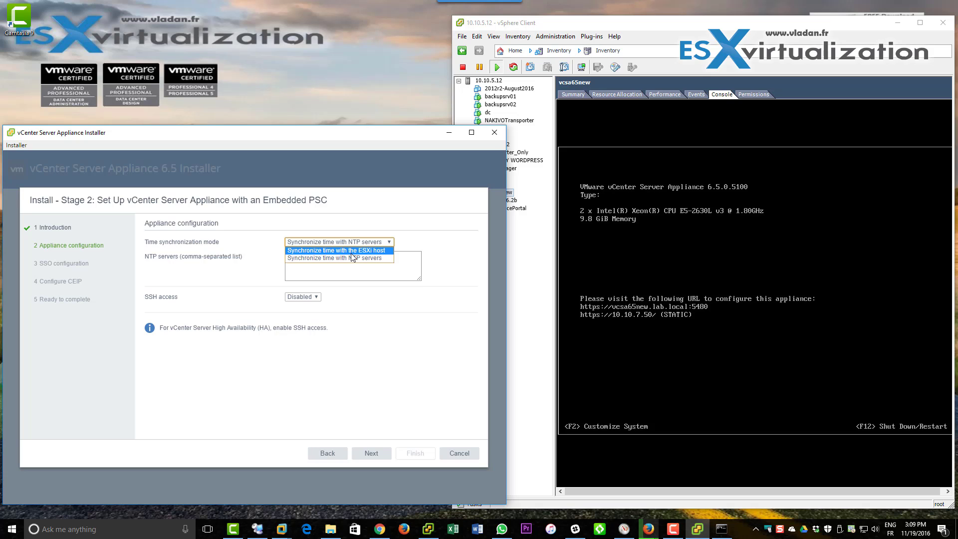
left_click(349, 250)
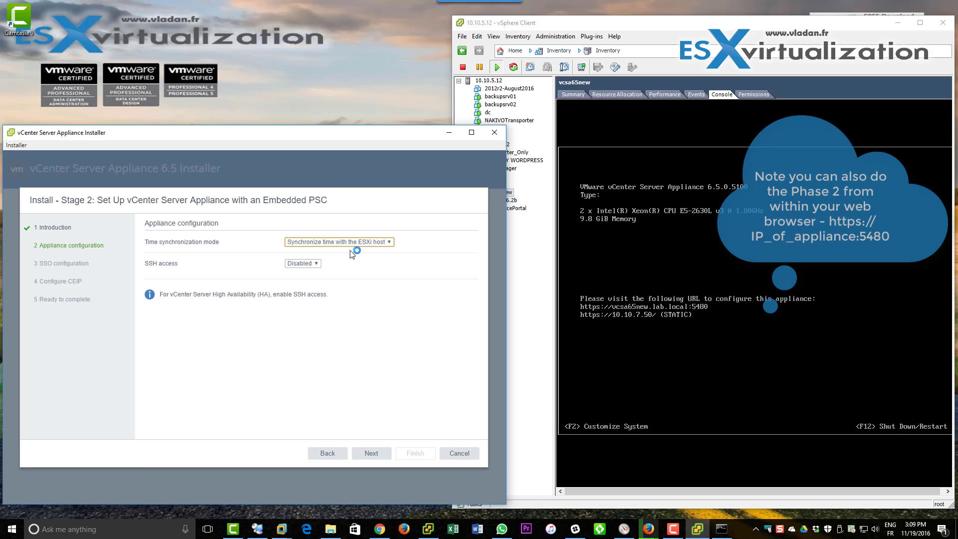
left_click(367, 454)
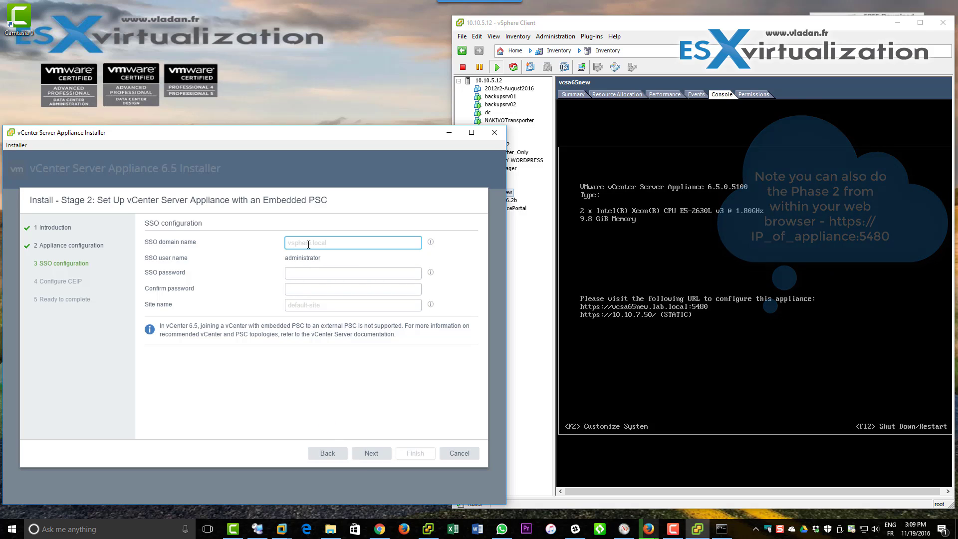
Enter SSO domain vsphere.local, type and confirm the administrator password, and set site name test.
type("vsphere")
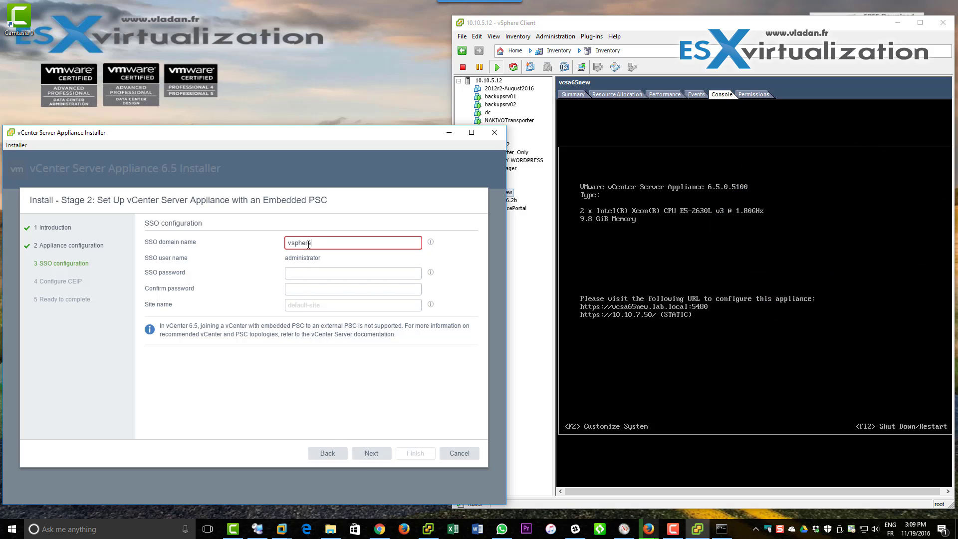
type(".local")
key("Tab")
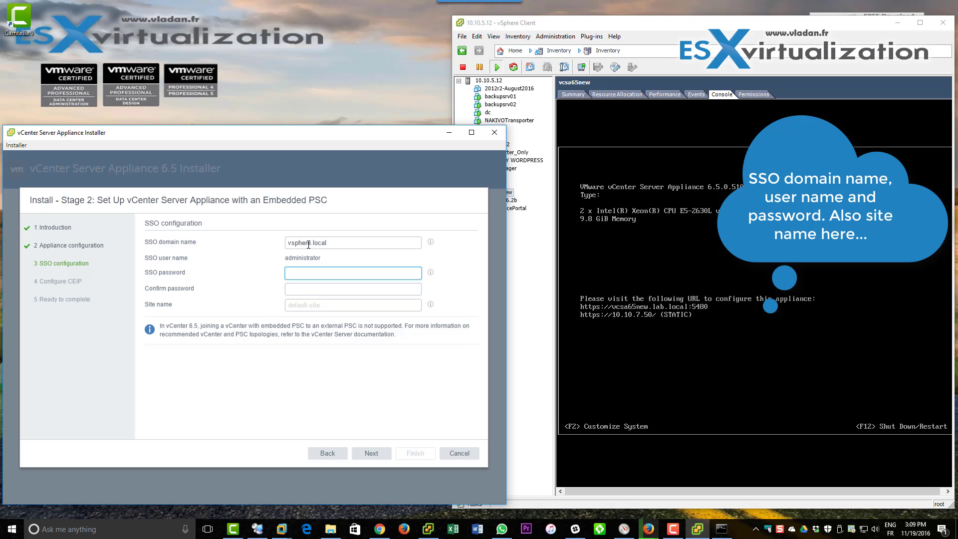
type("V***")
key("Tab")
type("********")
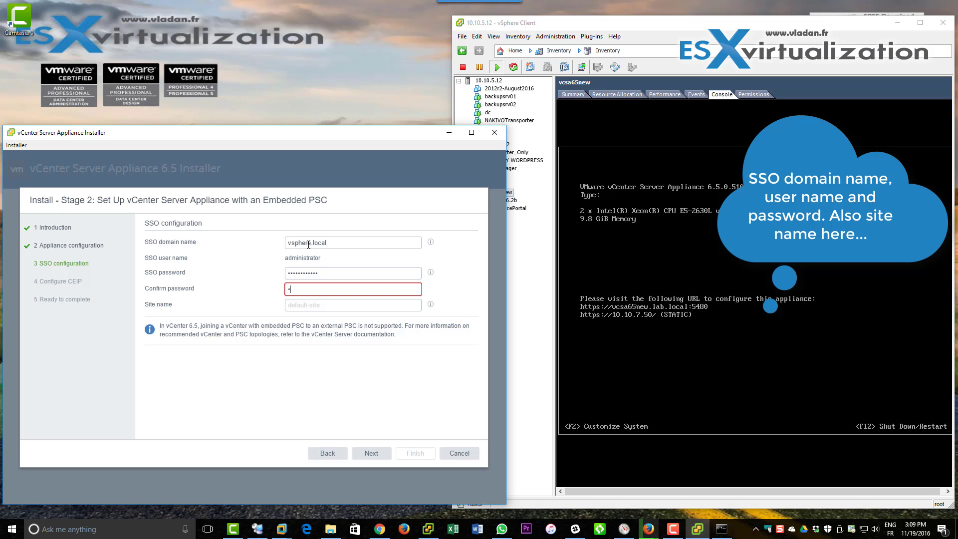
type("****")
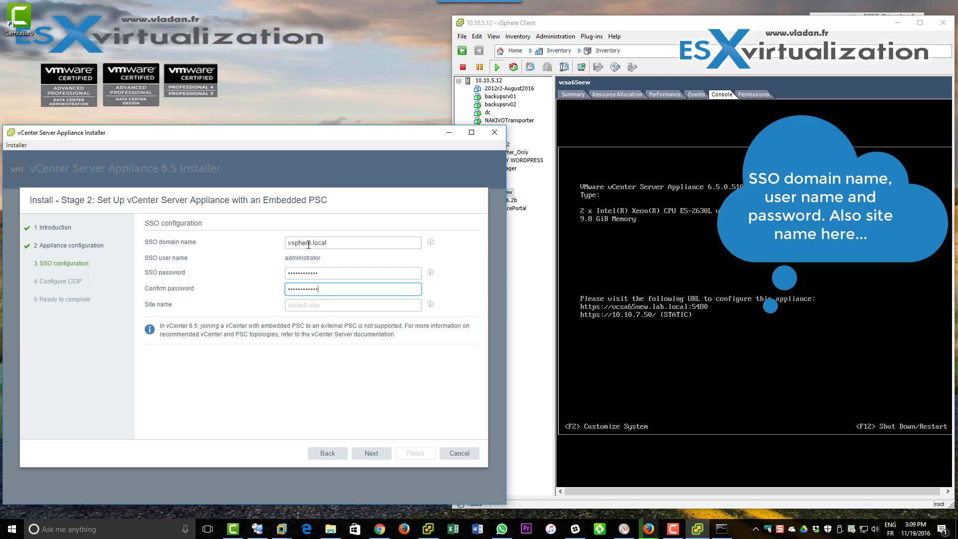
left_click(315, 307)
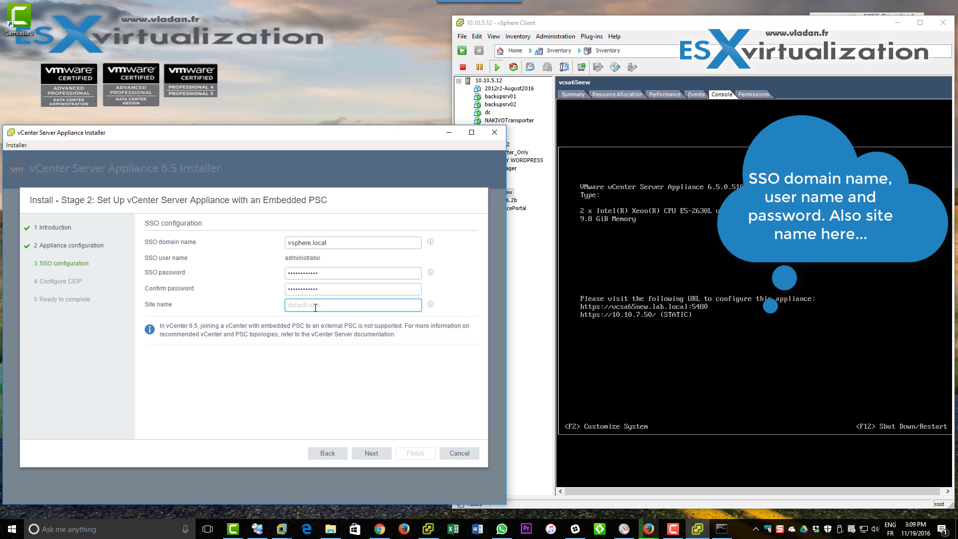
type("test")
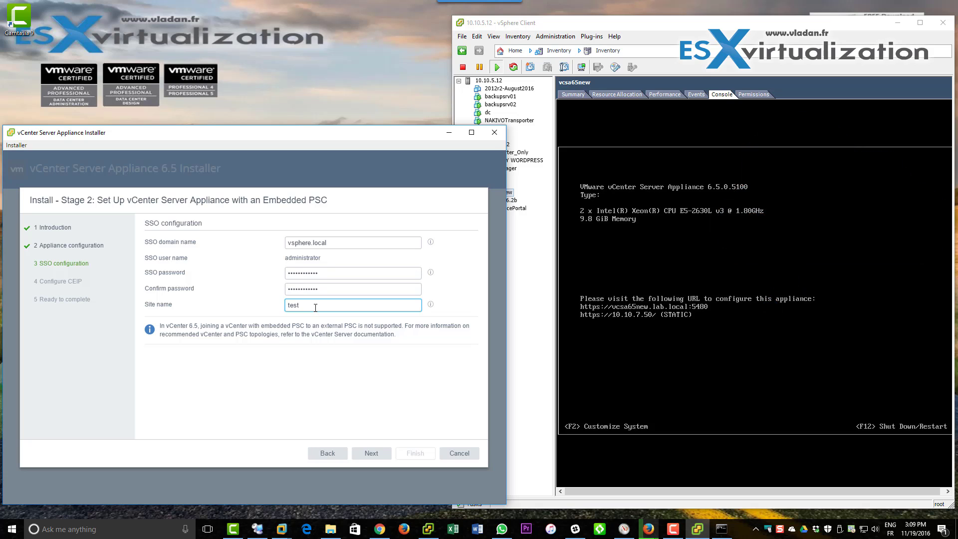
left_click(370, 454)
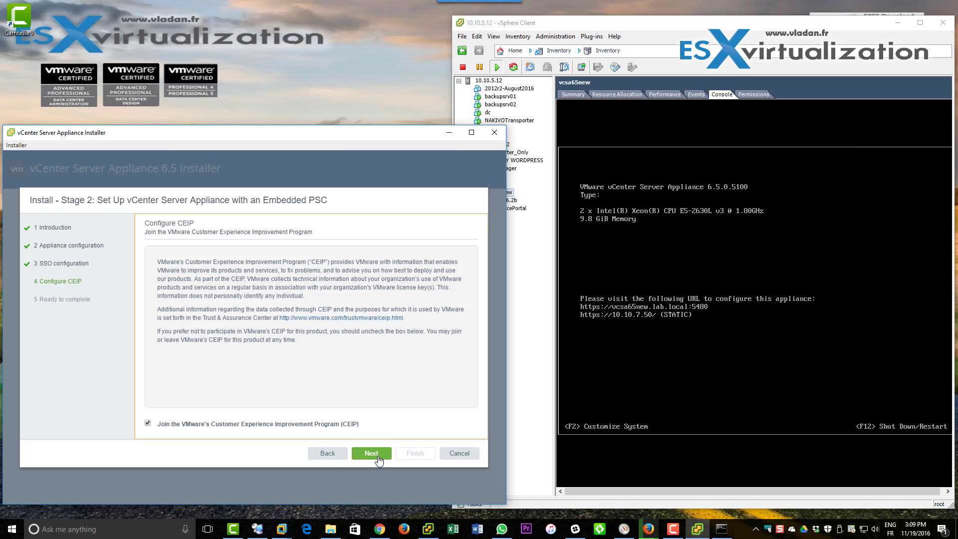
Opt out of CEIP, finish the wizard, accept the warning, and close the installer once Stage 2 completes.
left_click(259, 425)
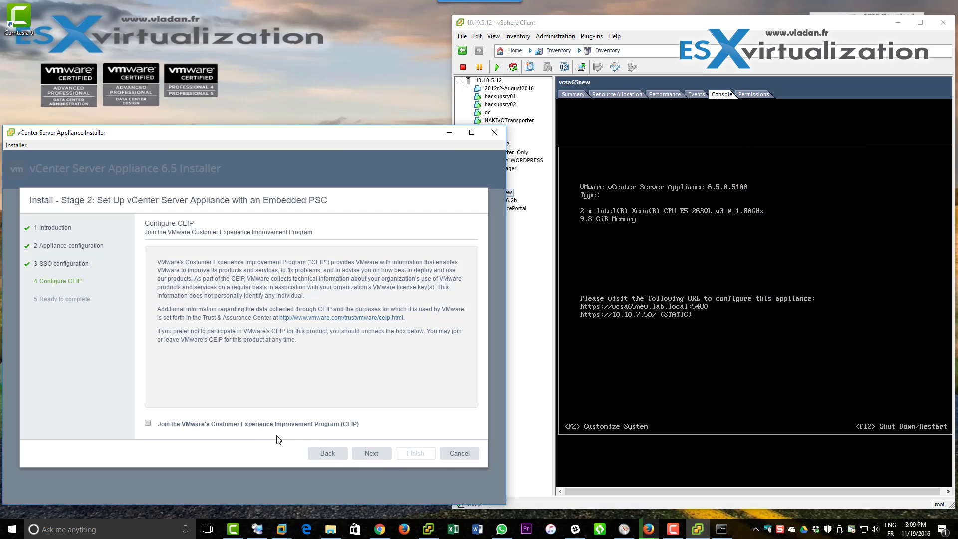
left_click(370, 453)
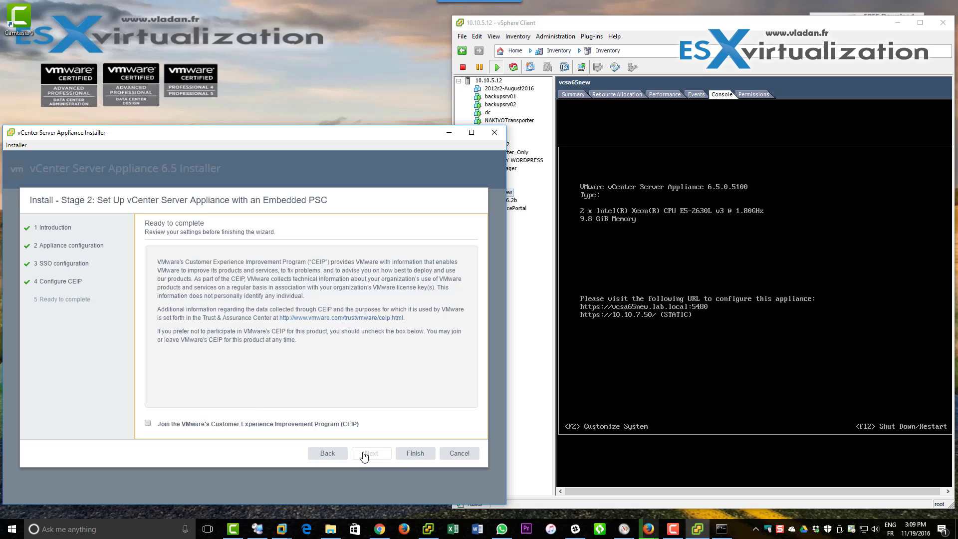
left_click(416, 453)
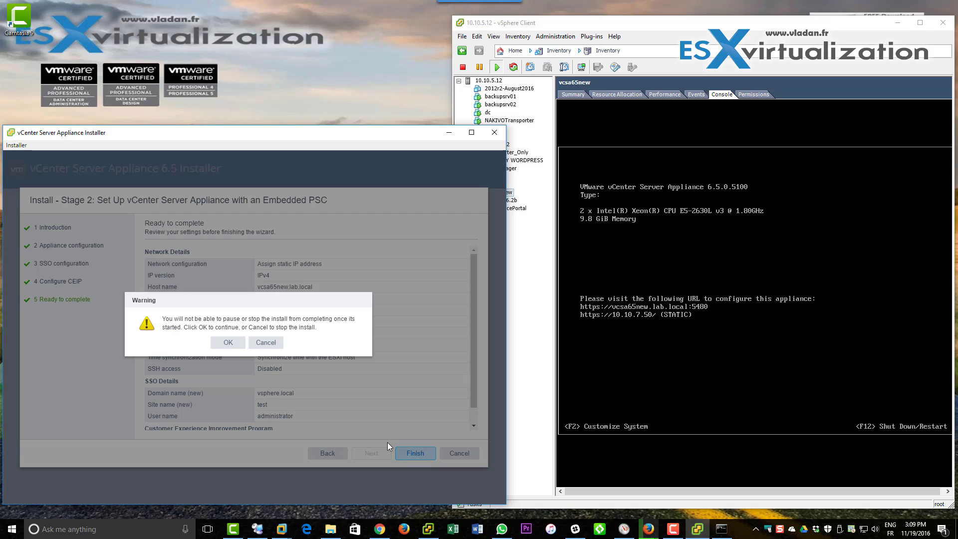
left_click(228, 343)
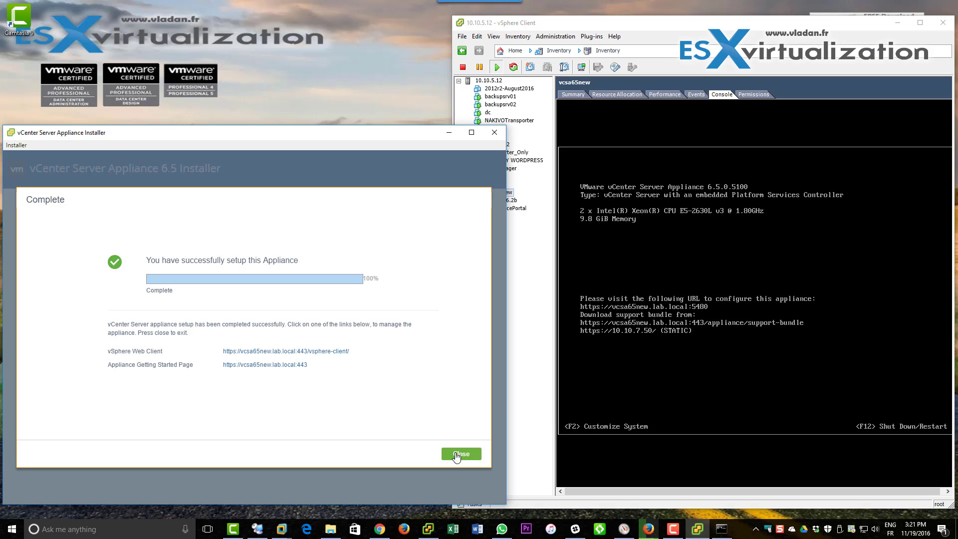
left_click(455, 455)
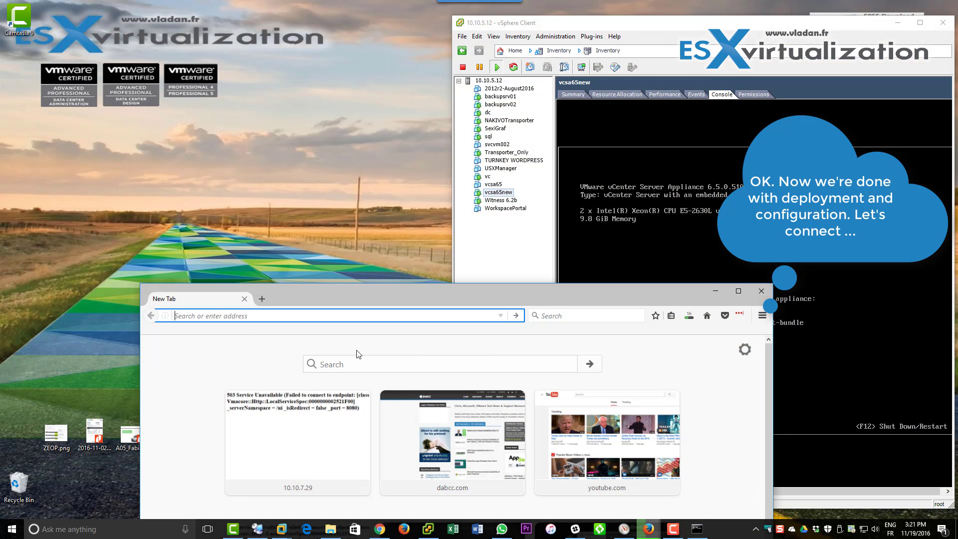
Load the appliance URL in a maximized Firefox and add a certificate exception for 10.10.7.50.
right_click(235, 318)
left_click(256, 373)
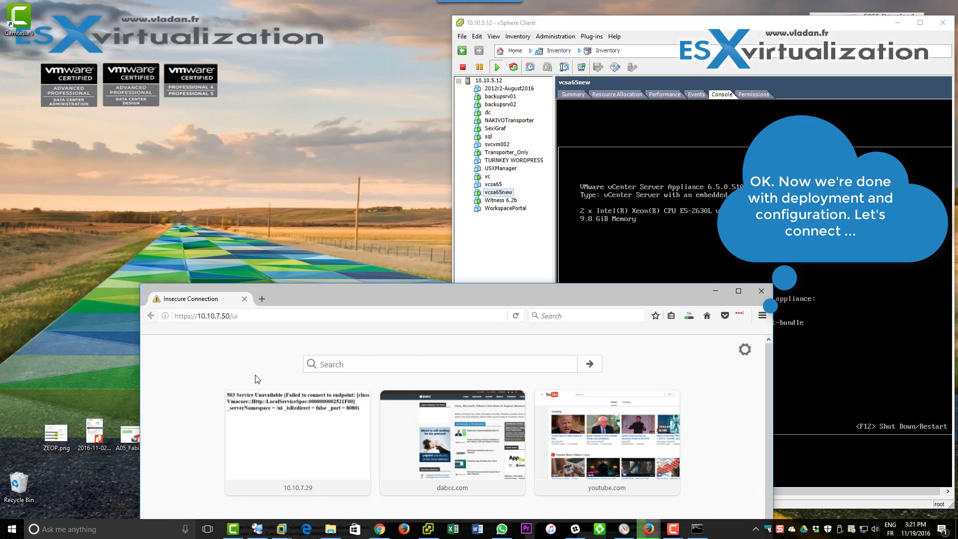
double_click(316, 297)
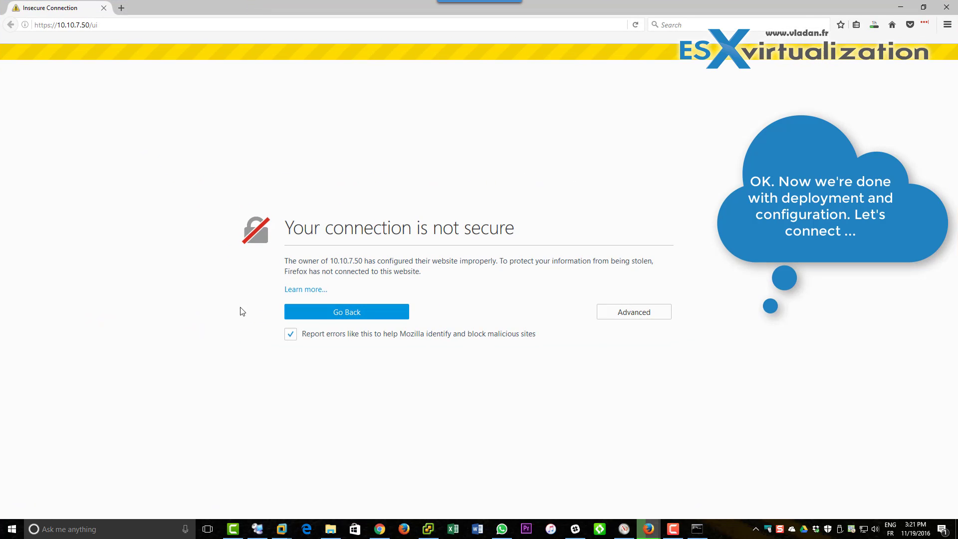
left_click(618, 314)
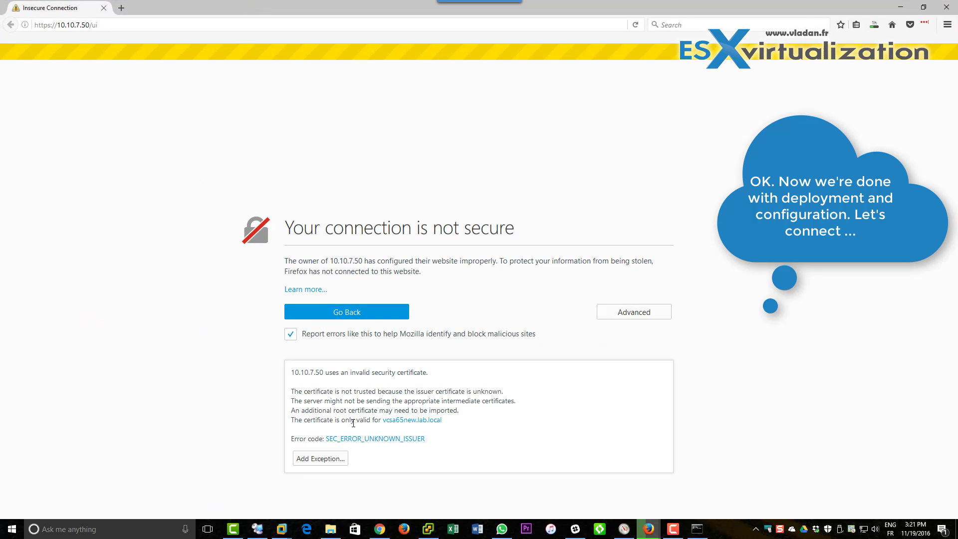
left_click(330, 459)
left_click(501, 369)
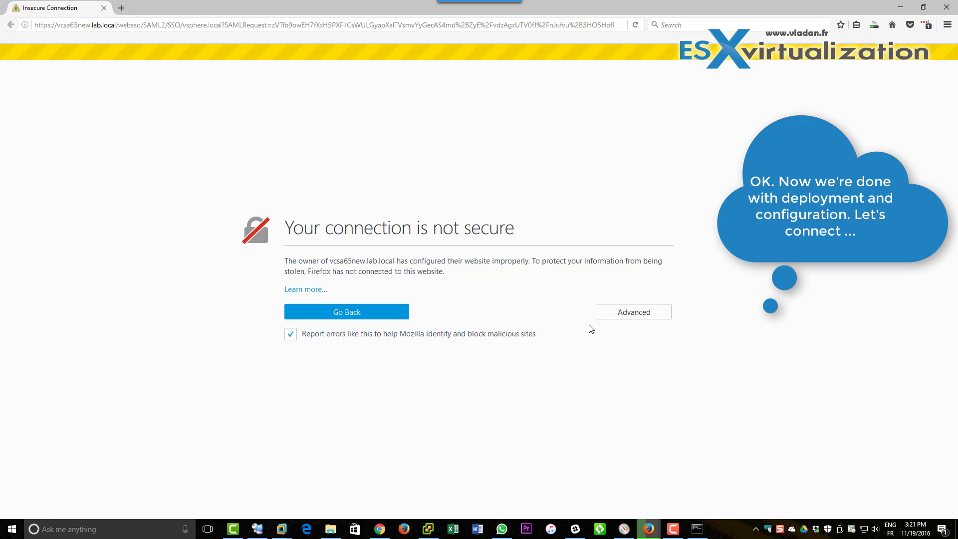
Add and confirm a certificate exception for vcsa65new.lab.local.
left_click(609, 316)
left_click(321, 449)
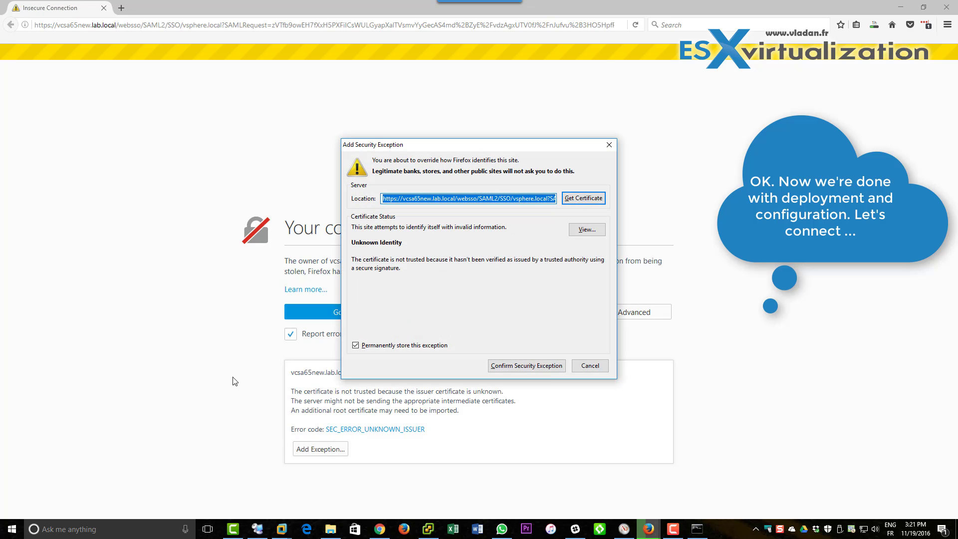
left_click(546, 368)
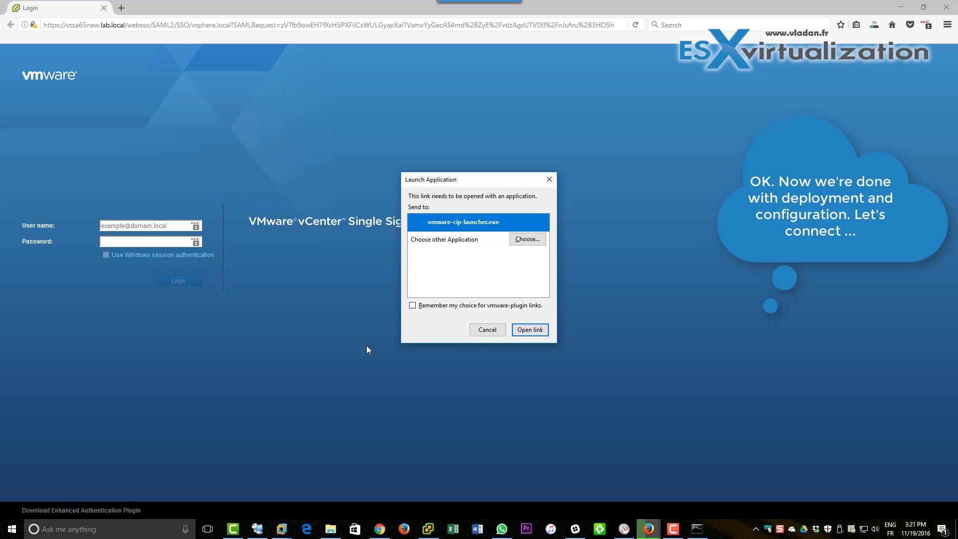
Dismiss the launch prompt and submit the administrator user name and password.
left_click(487, 330)
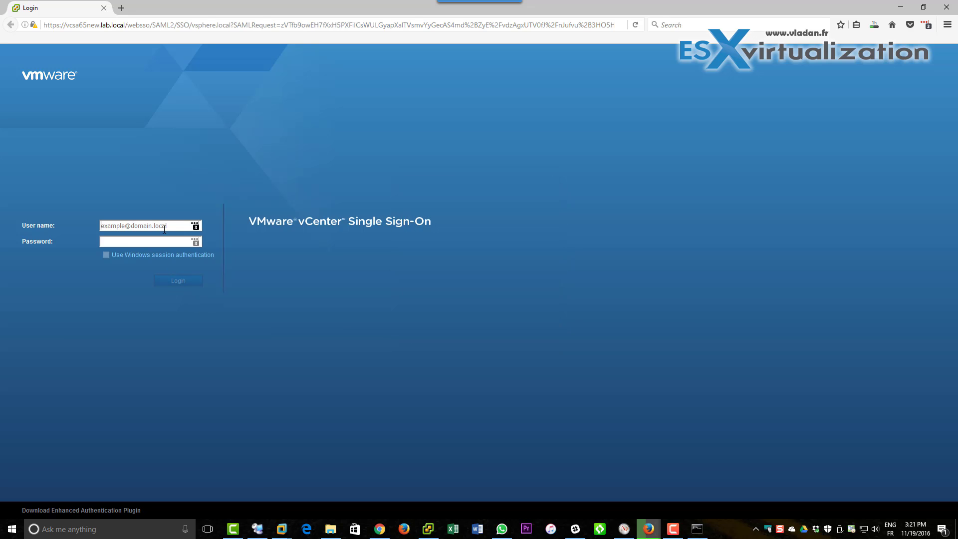
type("administrator@lab.local")
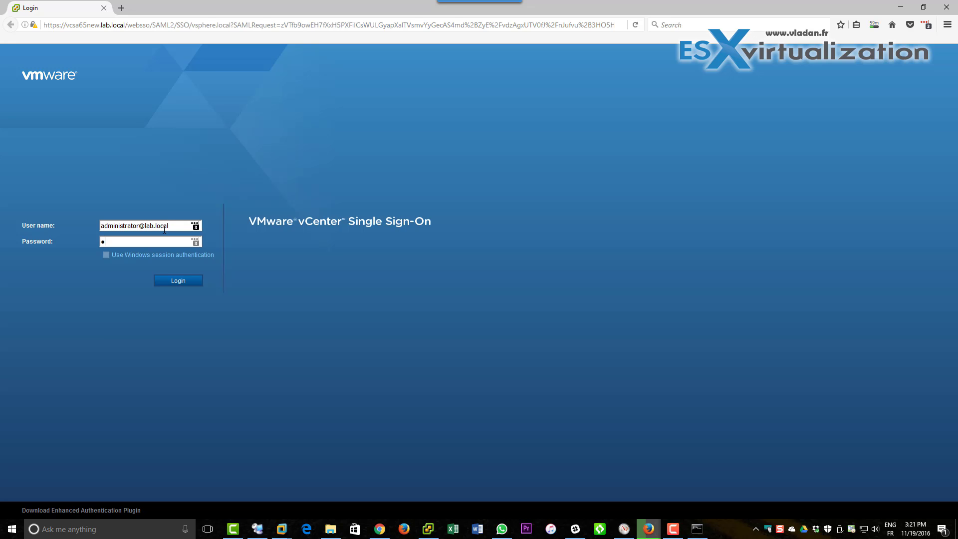
type("VMware1!")
key("Return")
Change the user name's domain to vsphere.local, retry, and correct the mistyped domain ending.
double_click(162, 240)
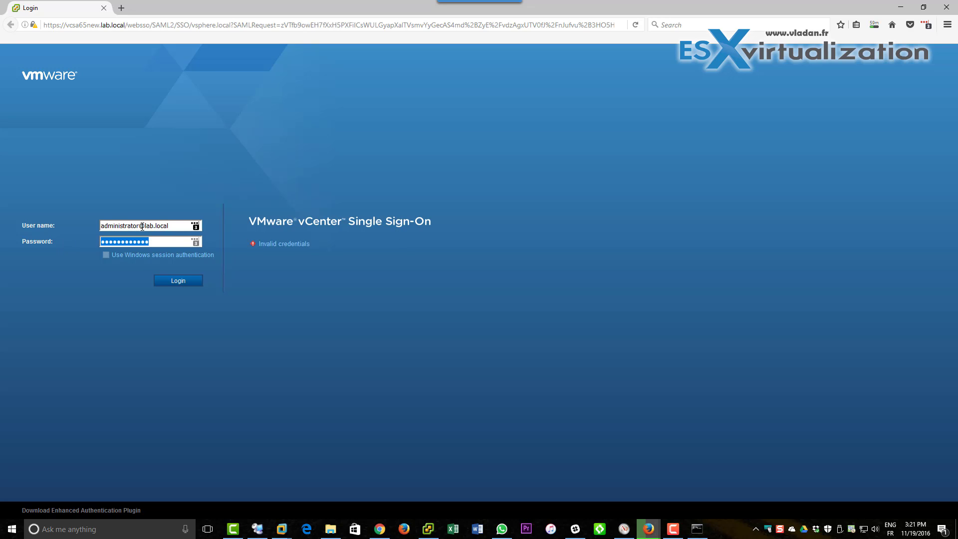
left_click_drag(145, 226, 195, 229)
type("vsphere.")
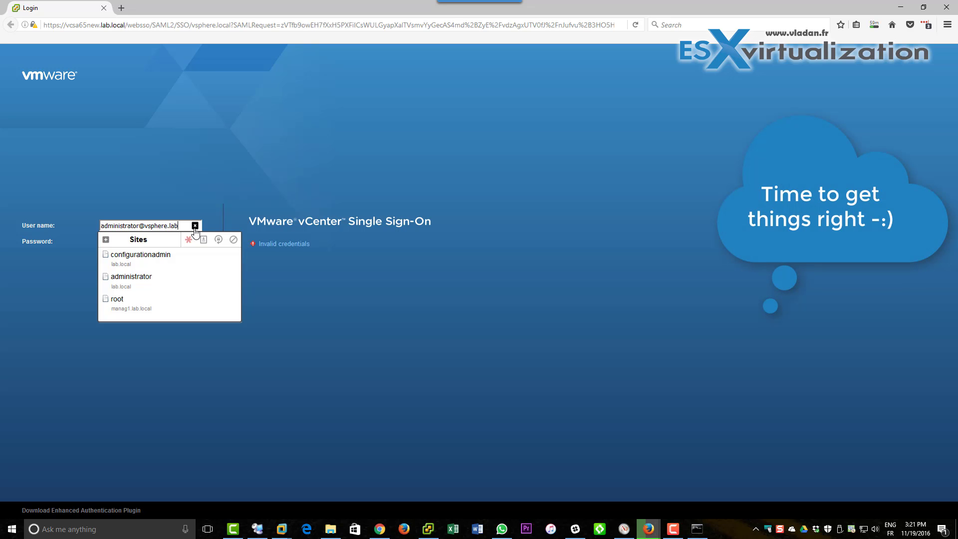
key("Return")
left_click(220, 195)
double_click(144, 242)
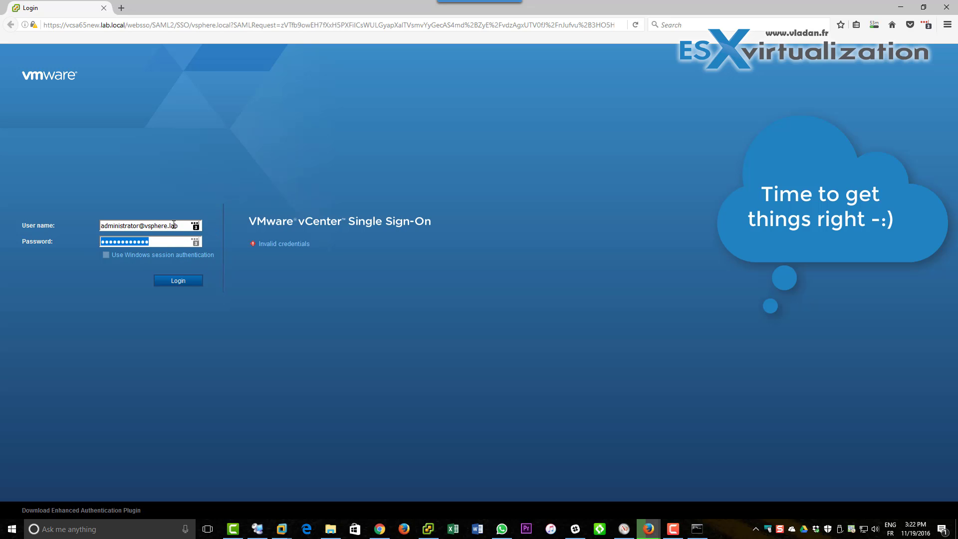
left_click(175, 225)
key("BackSpace")
key("BackSpace")
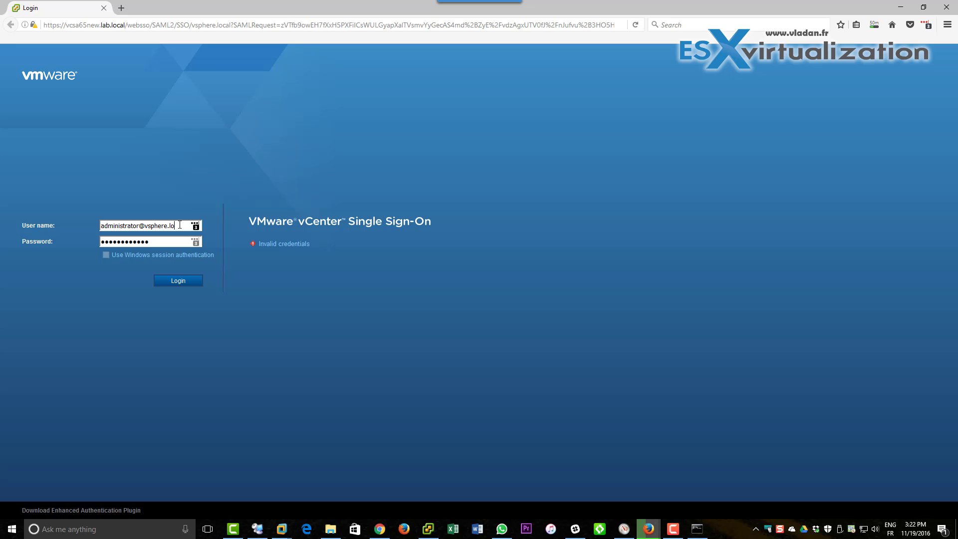
Complete the vsphere.local domain, log in, and open the ACTIONS menu for vcsa65new.lab.local.
type("ocal")
left_click(175, 281)
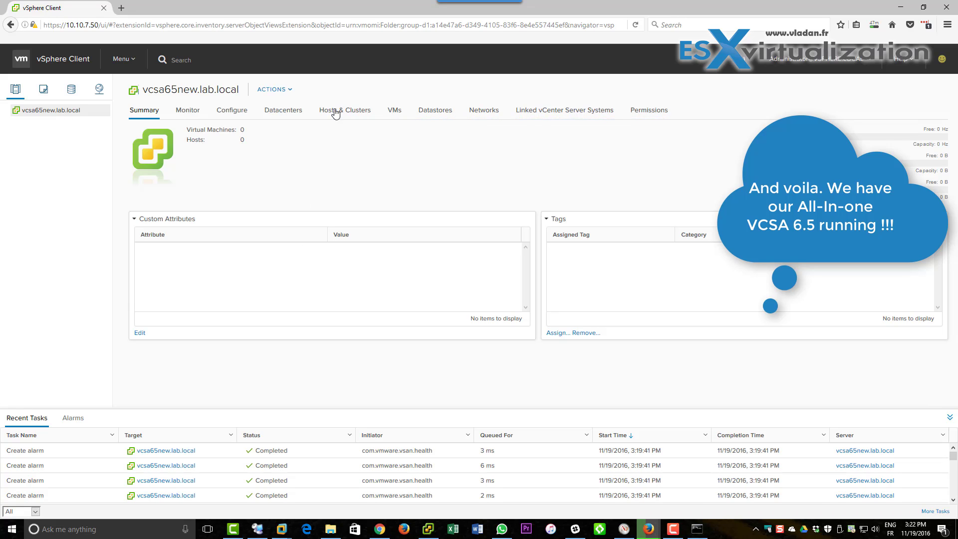
left_click(272, 91)
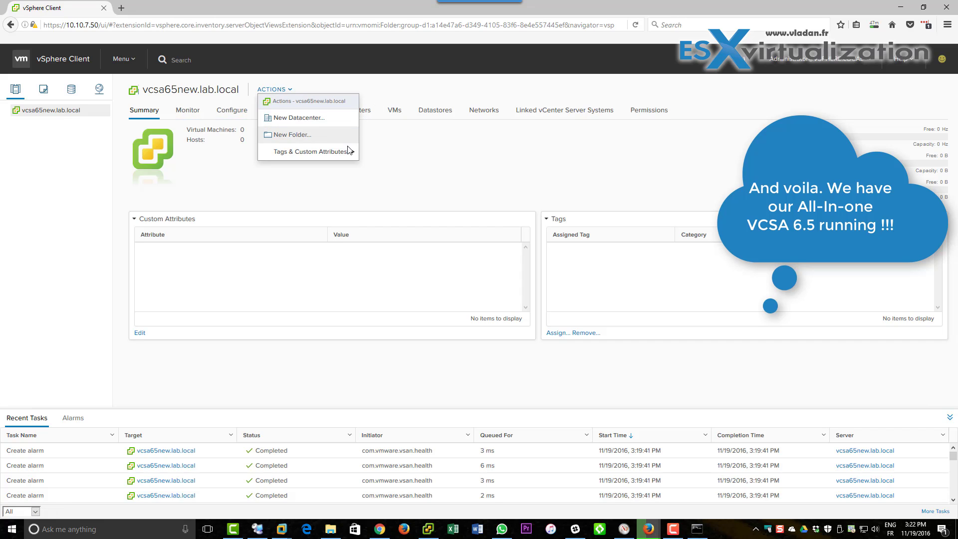